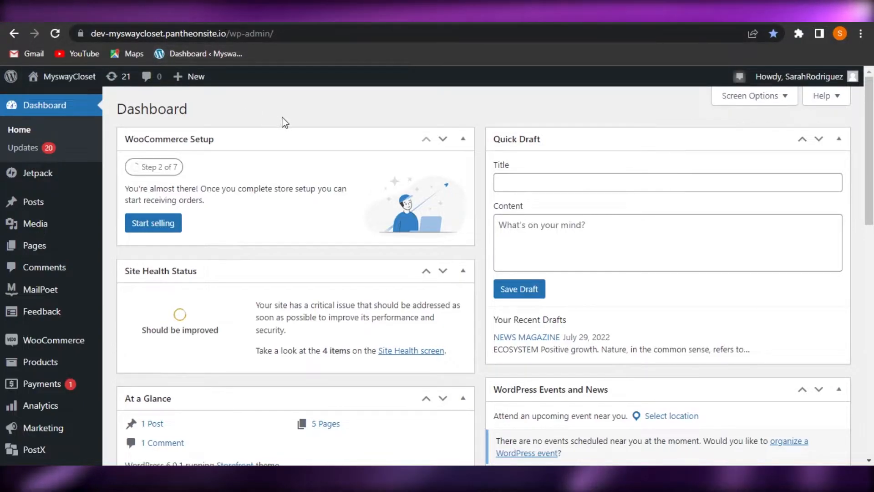
Open the list of all posts and start a new post
scroll(669, 255, "down", 5)
left_click_drag(869, 208, 869, 116)
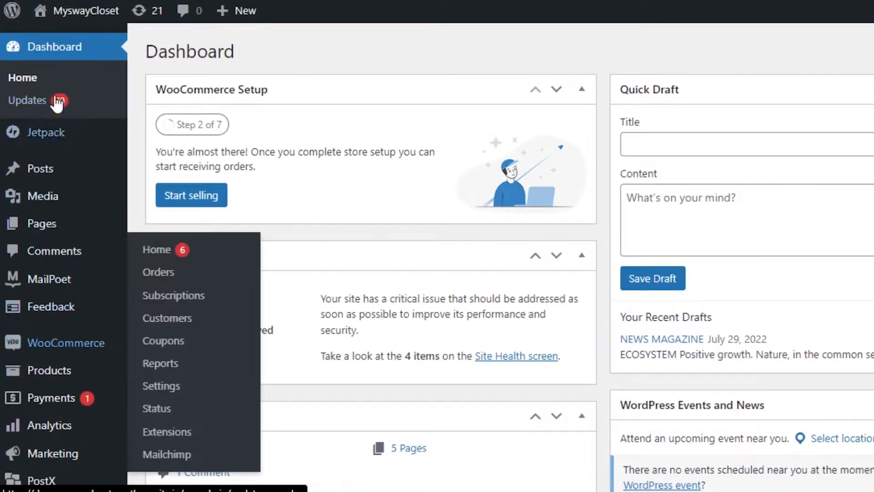
mouse_move(37, 170)
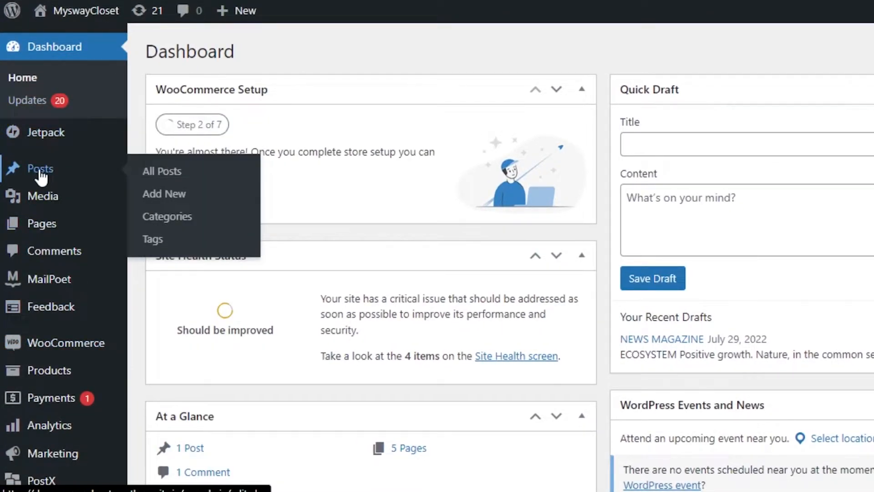
left_click(169, 172)
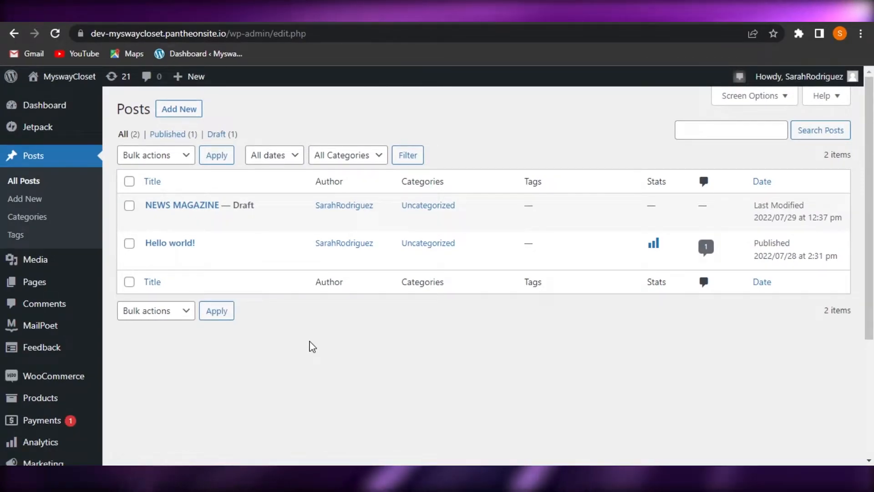
mouse_move(80, 258)
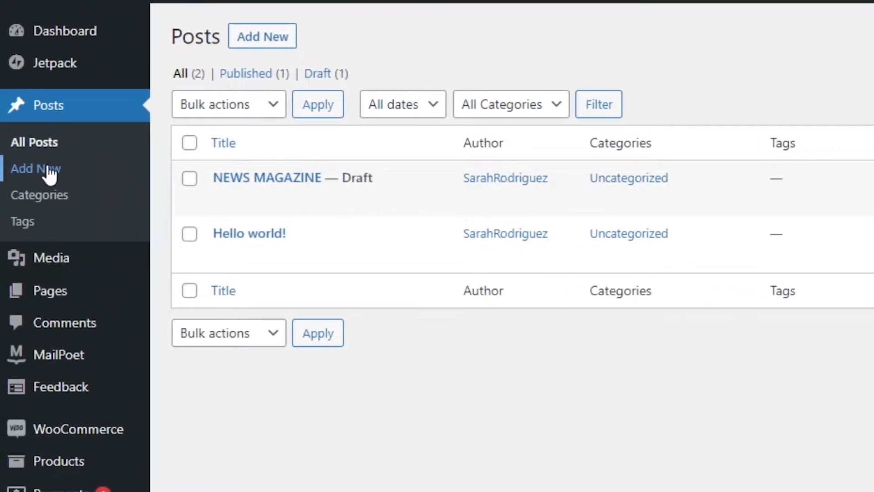
left_click(264, 37)
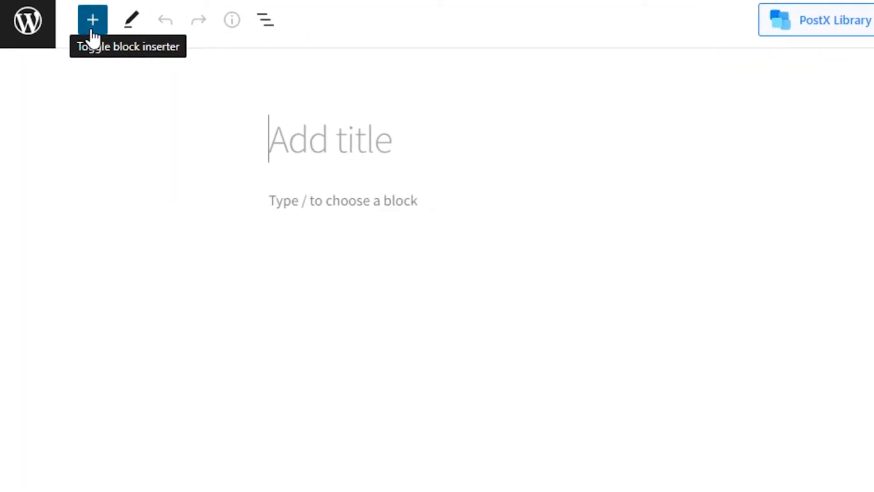
Browse the block library from the PostX blocks through the design, widget and theme blocks
left_click(92, 33)
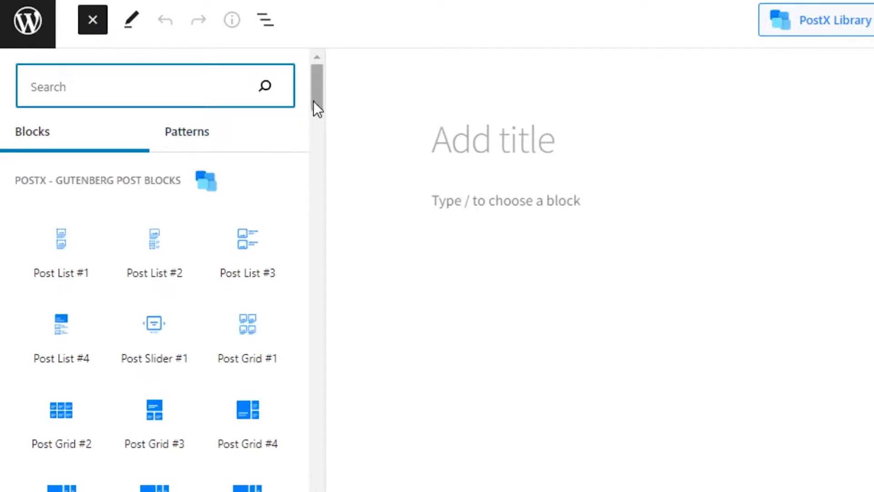
left_click_drag(314, 115, 316, 193)
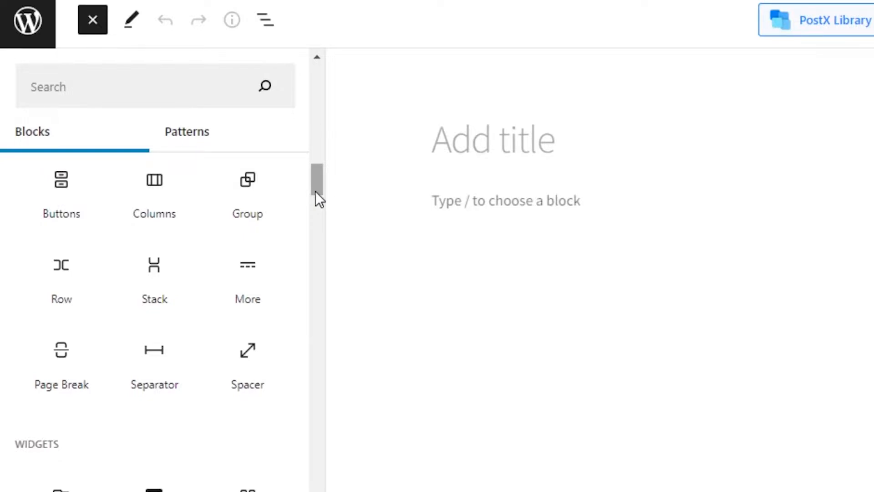
left_click_drag(317, 185, 317, 206)
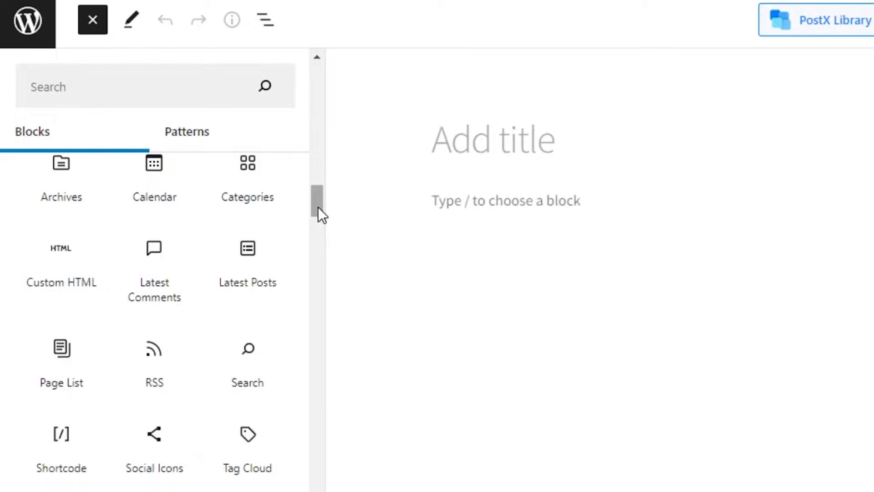
mouse_move(256, 279)
left_click_drag(320, 204, 319, 261)
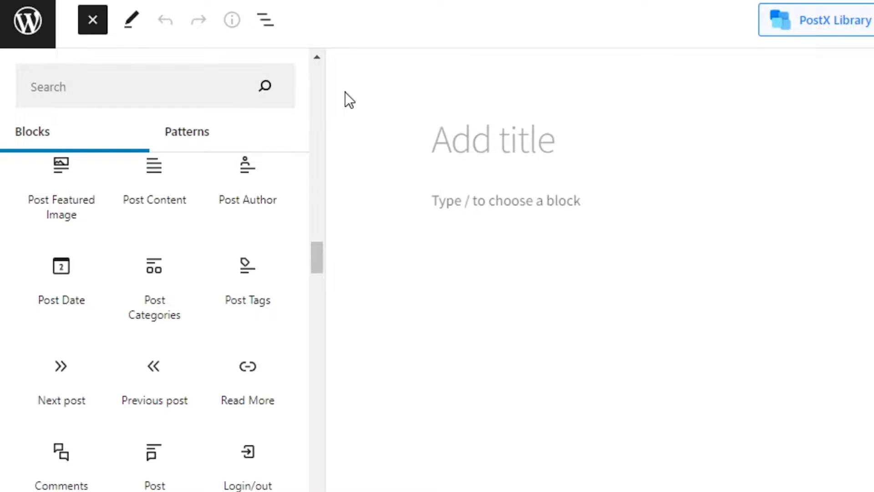
Title the post "Salicylic Acid in Skin Care" and add a Paragraph block containing the article text
left_click(345, 93)
left_click(344, 136)
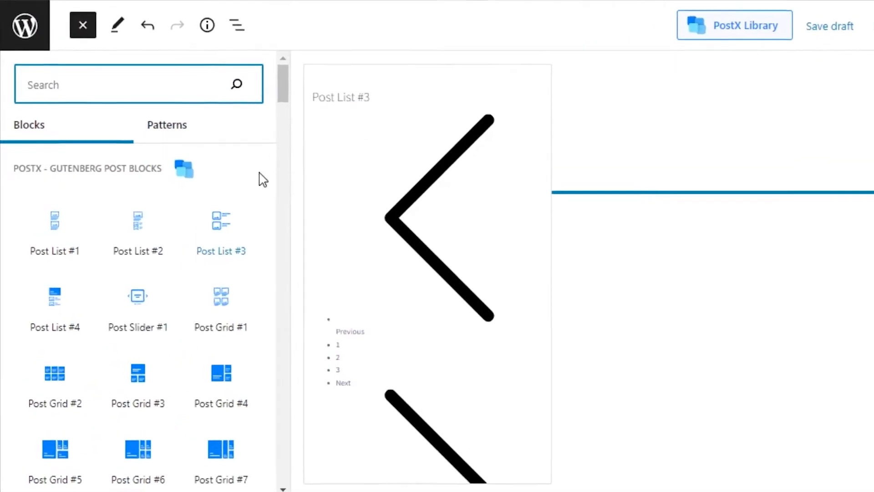
scroll(6, 248, "down", 10)
left_click(58, 269)
left_click_drag(58, 269, 301, 200)
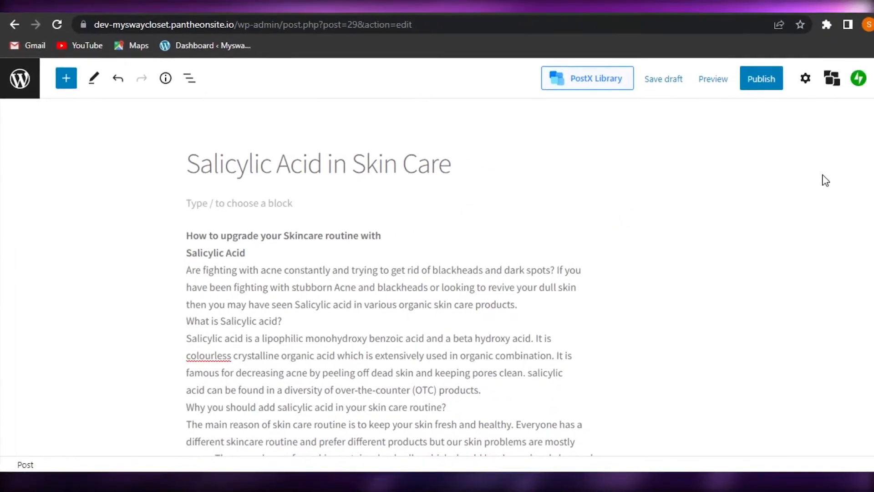
Insert a Heading block directly above the article text
scroll(873, 193, "down", 4)
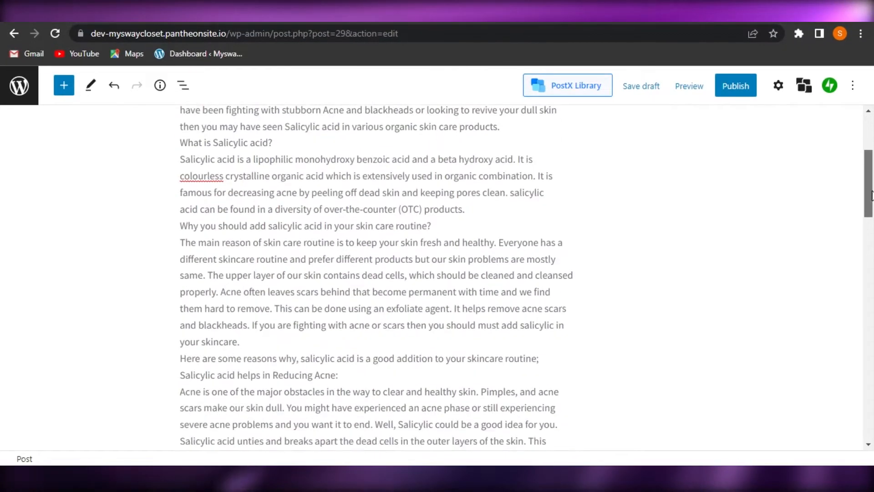
left_click_drag(871, 195, 870, 257)
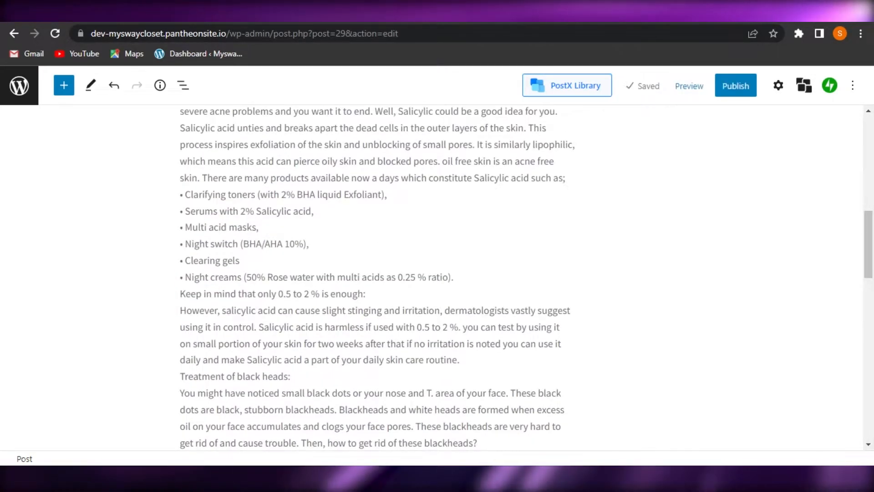
left_click_drag(869, 234, 868, 132)
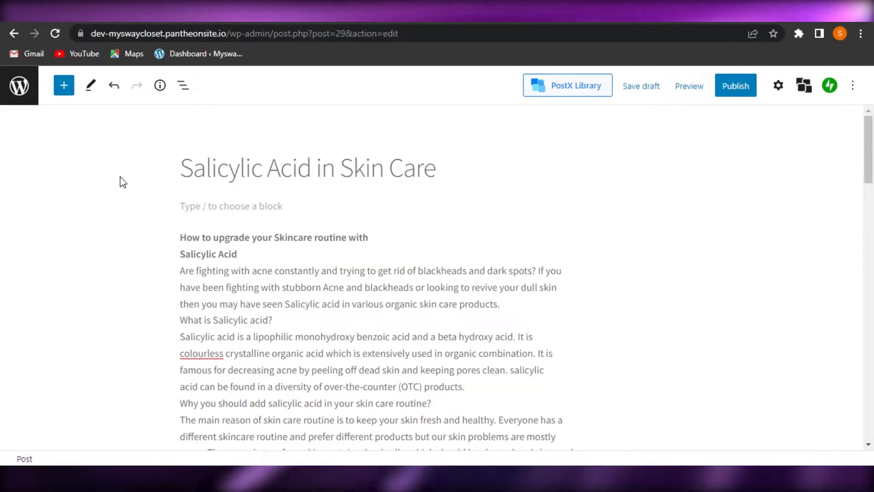
left_click(64, 88)
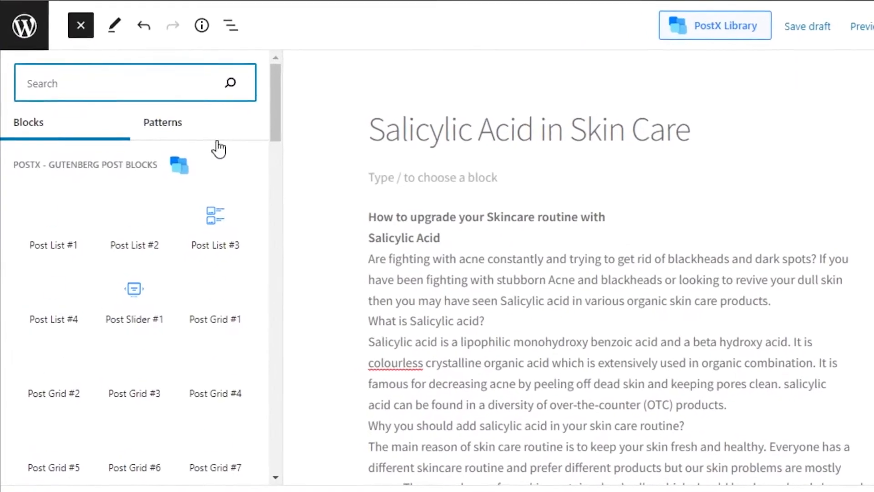
scroll(279, 138, "down", 15)
scroll(279, 142, "up", 6)
scroll(281, 155, "down", 3)
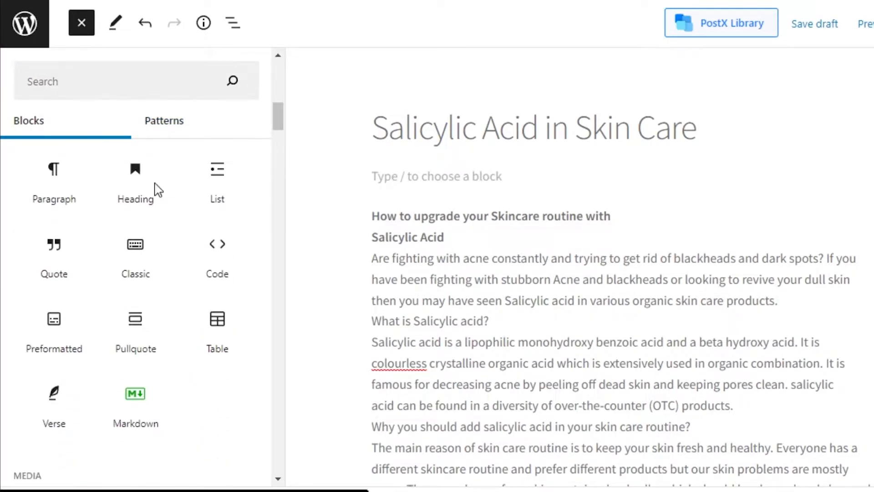
left_click(135, 182)
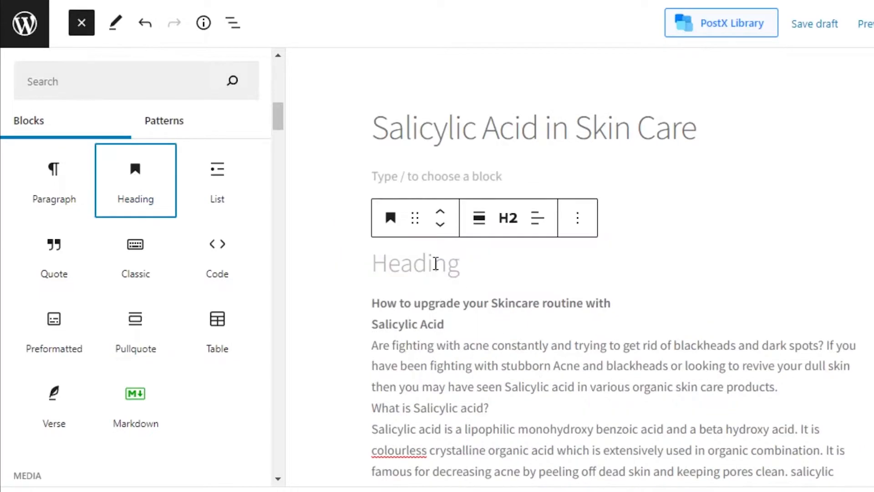
Move the bold line "How to upgrade your Skincare routine with Salicylic Acid" from the paragraph into the heading block
left_click_drag(372, 303, 435, 315)
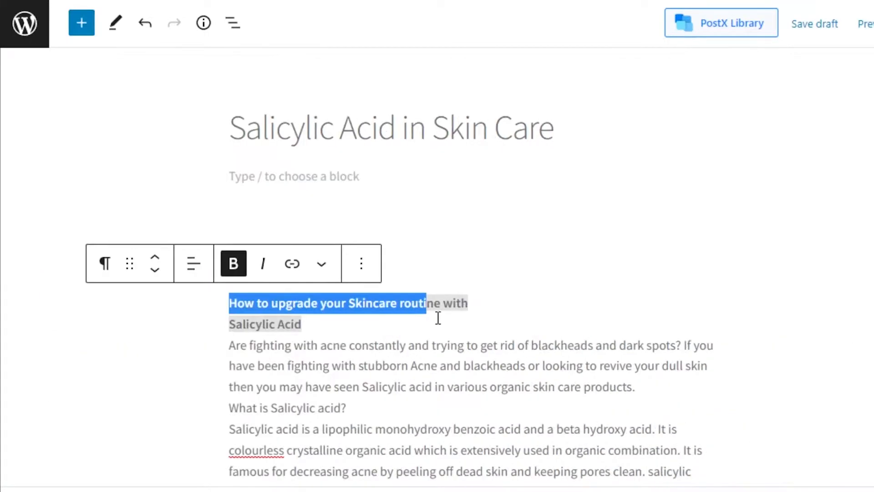
left_click_drag(435, 315, 439, 321)
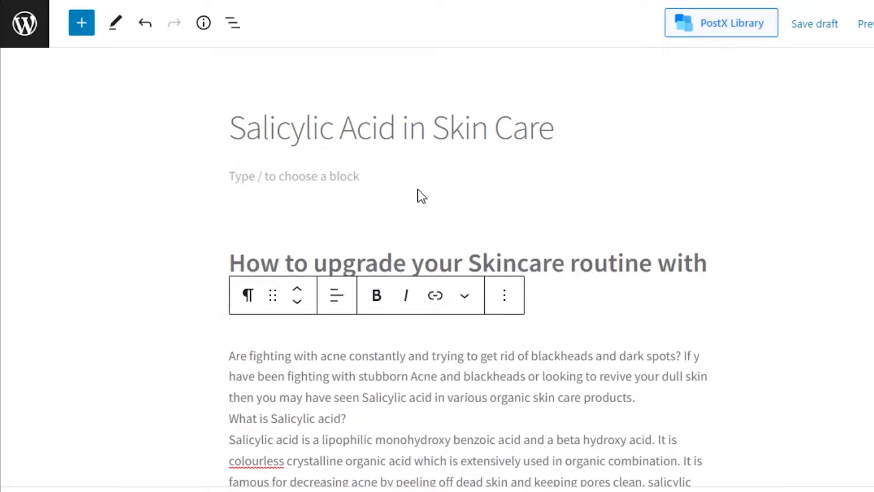
left_click_drag(233, 132, 598, 121)
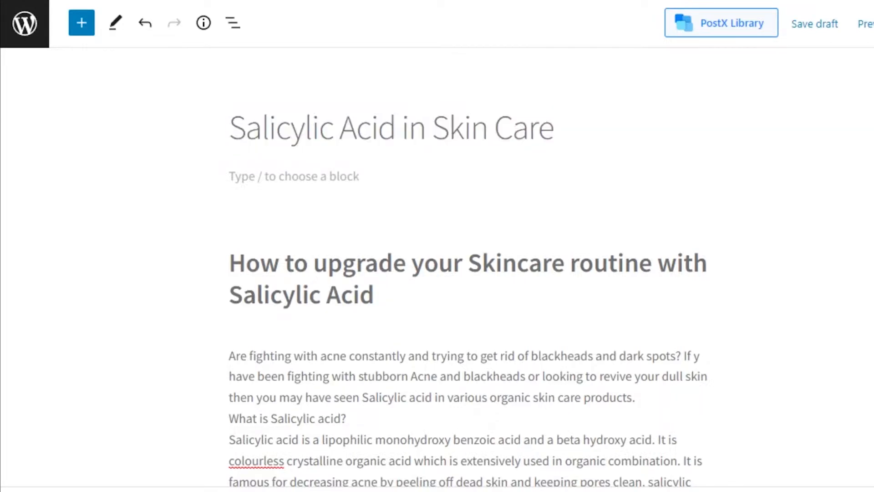
Try to place a Heading block at the "Deep Cleansing and exfoliation" line of the article
scroll(437, 296, "down", 10)
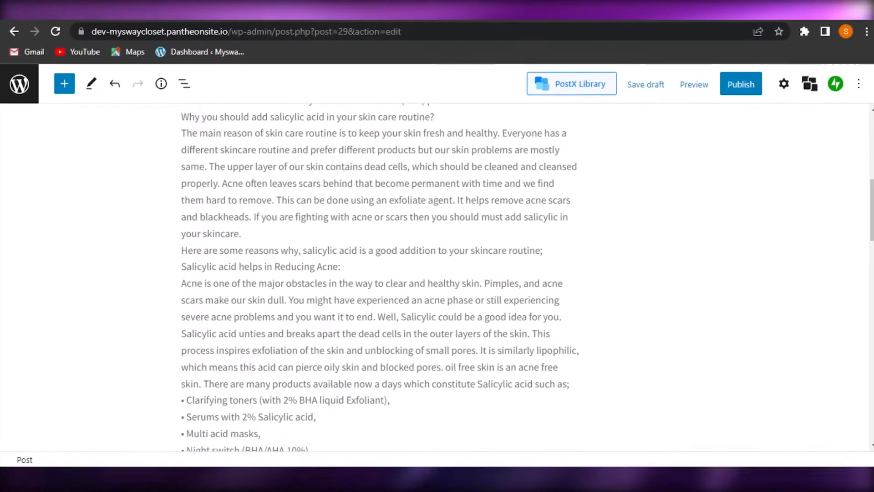
scroll(203, 222, "down", 10)
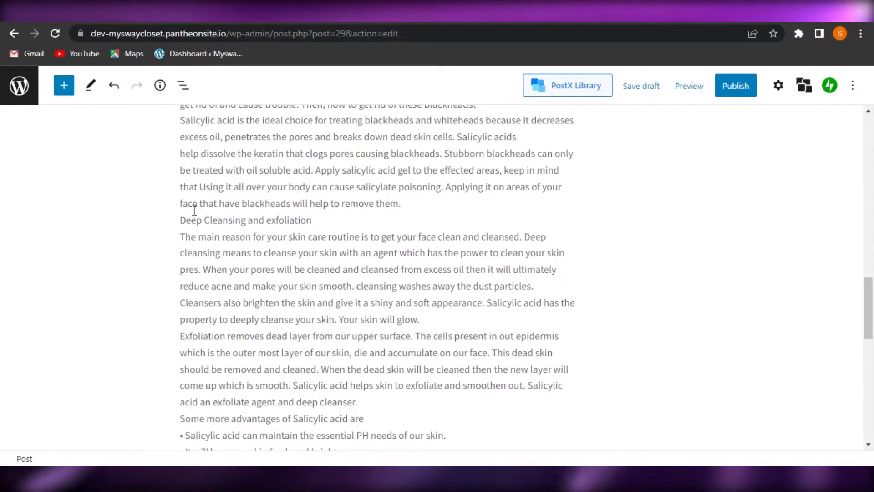
left_click(64, 85)
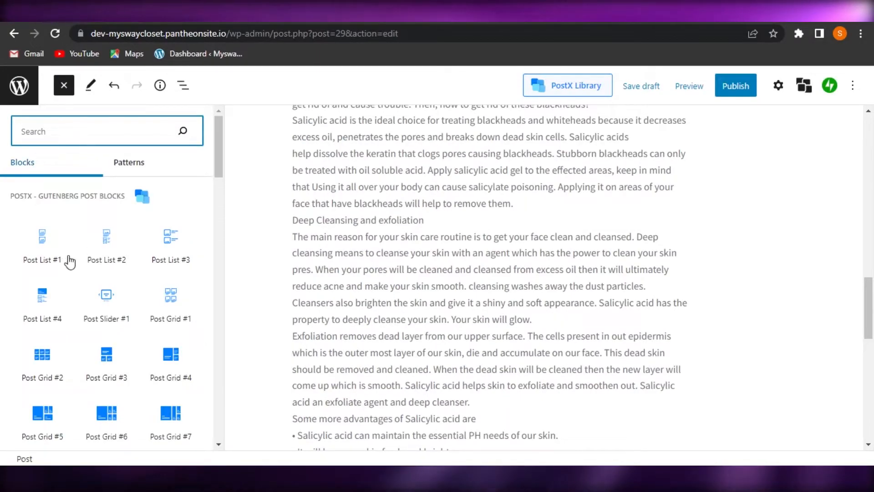
left_click_drag(218, 146, 227, 170)
left_click_drag(110, 299, 425, 198)
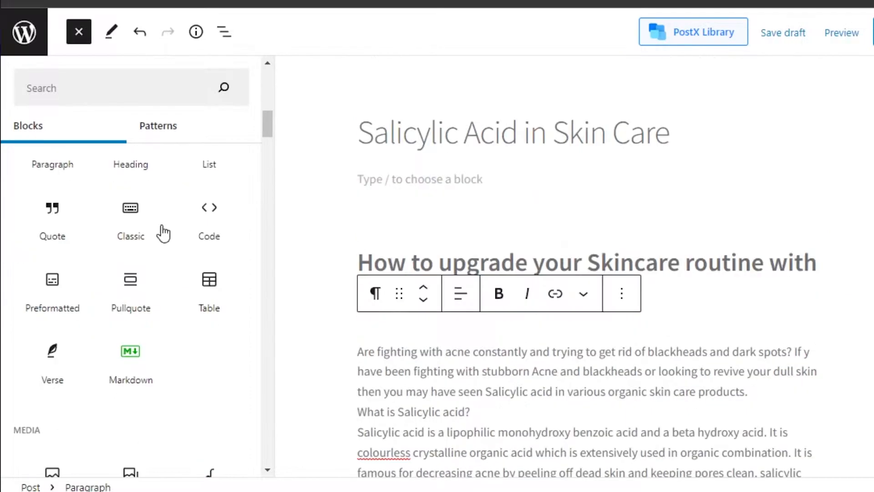
Examine the text and media blocks in the block library, previewing Image, Gallery, Audio and Video
mouse_move(206, 236)
scroll(272, 129, "down", 1)
mouse_move(62, 167)
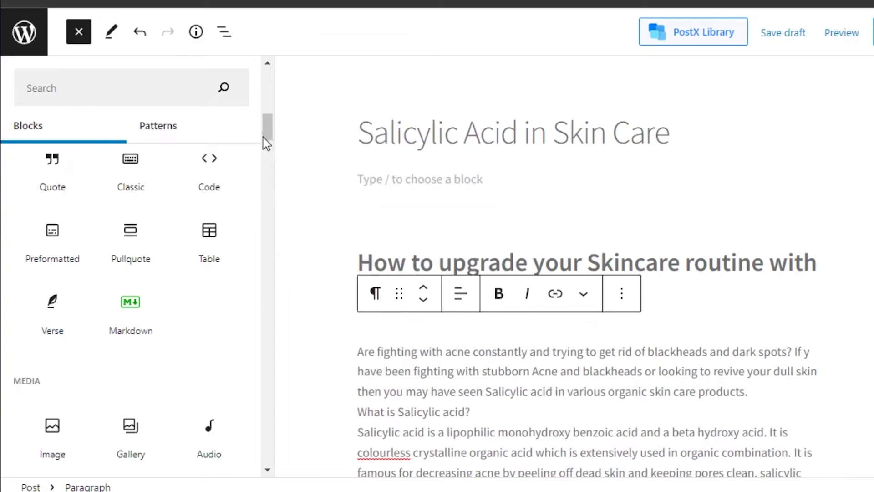
left_click_drag(269, 122, 271, 137)
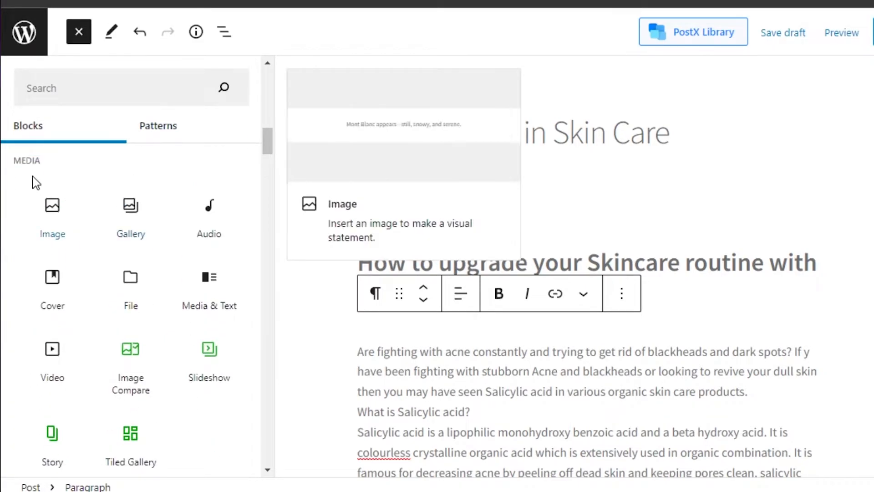
mouse_move(66, 236)
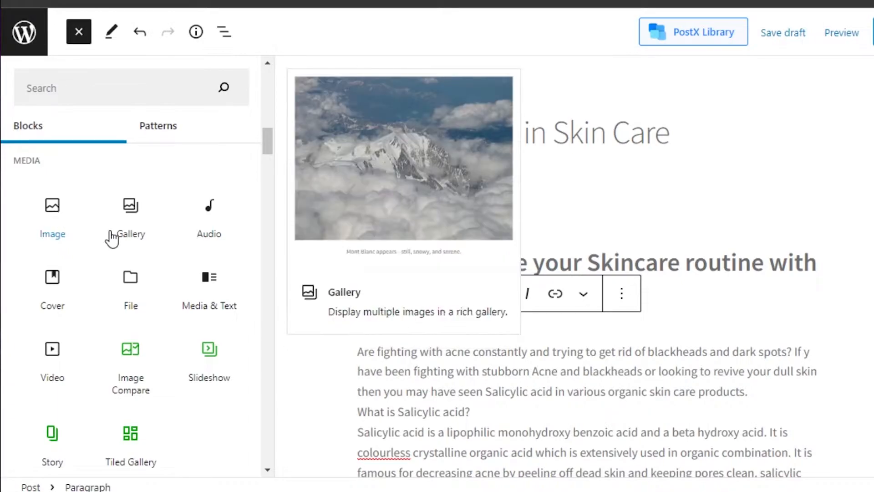
mouse_move(206, 209)
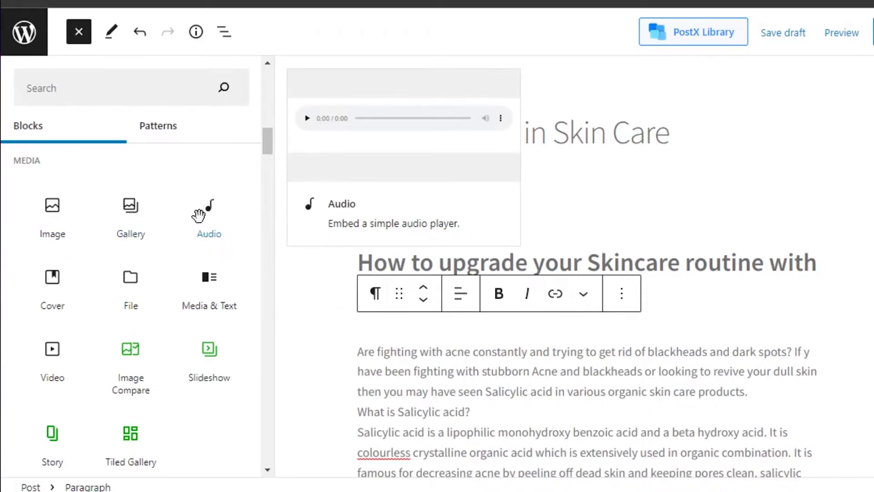
mouse_move(72, 361)
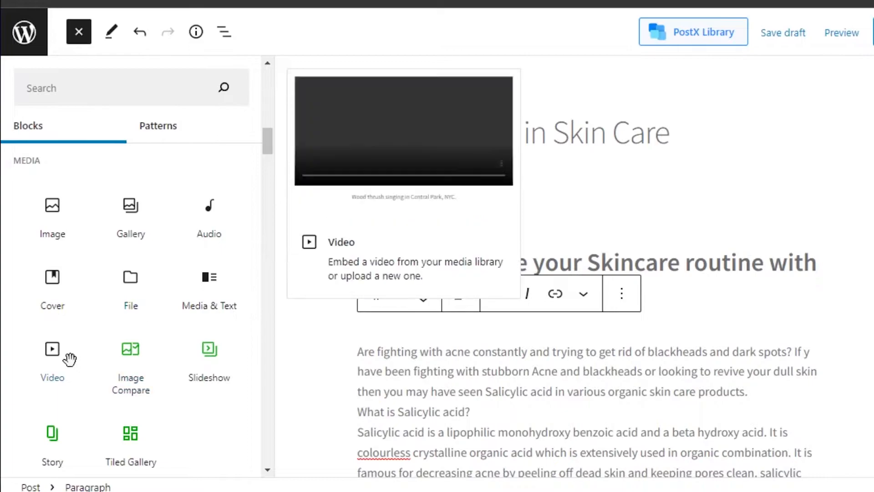
mouse_move(193, 362)
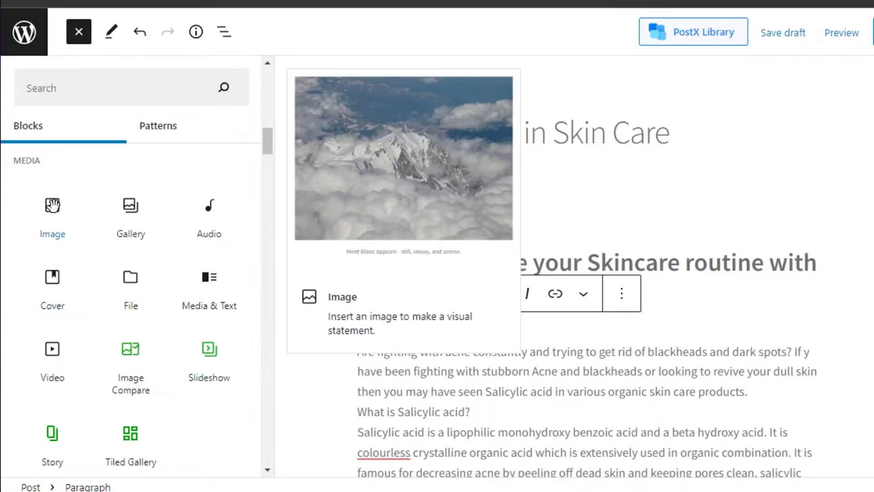
Insert an Image block above the article heading with the picture of a woman wearing headphones, and select it
left_click_drag(52, 205, 450, 191)
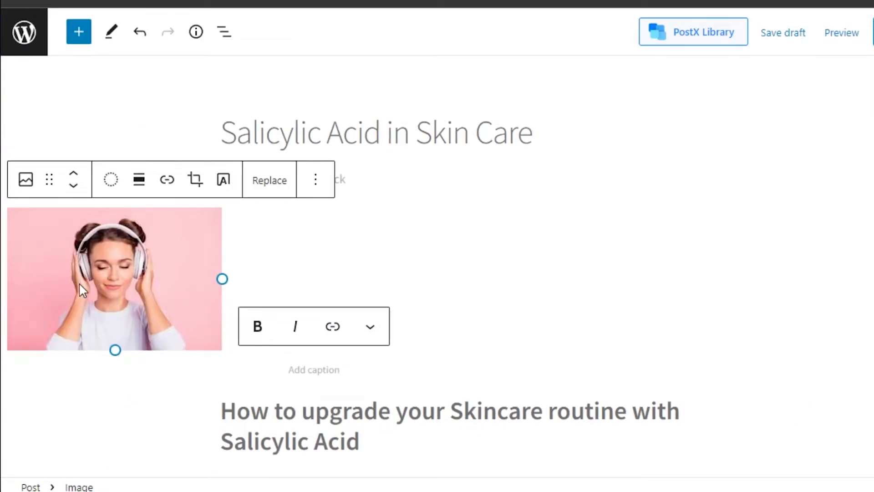
left_click(106, 280)
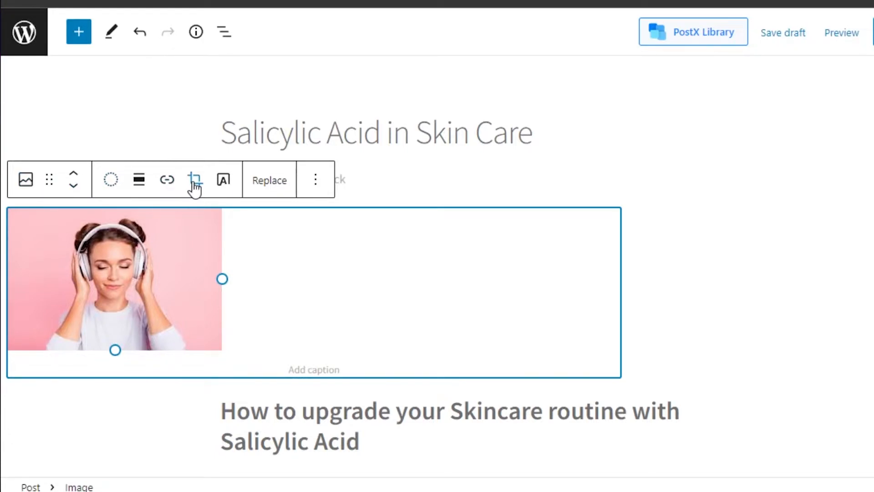
Review the additional options available for the image block, down to Remove Image, and close them
left_click(315, 189)
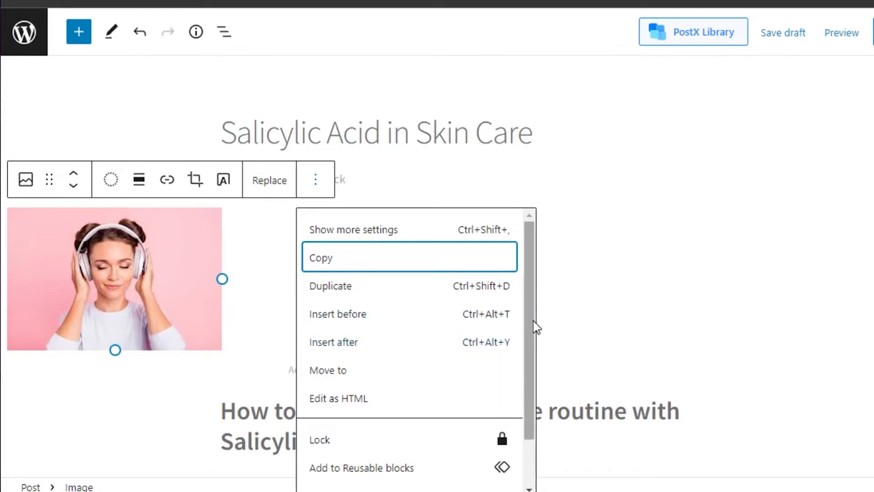
left_click_drag(534, 321, 527, 375)
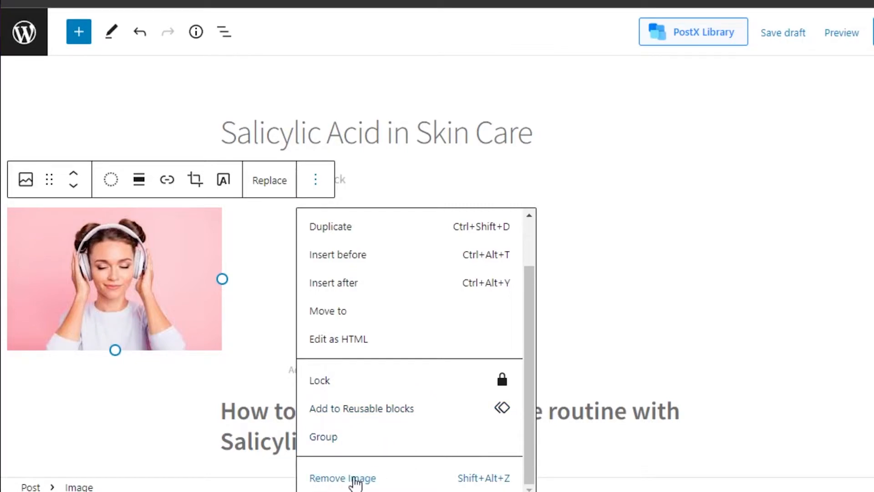
left_click(653, 300)
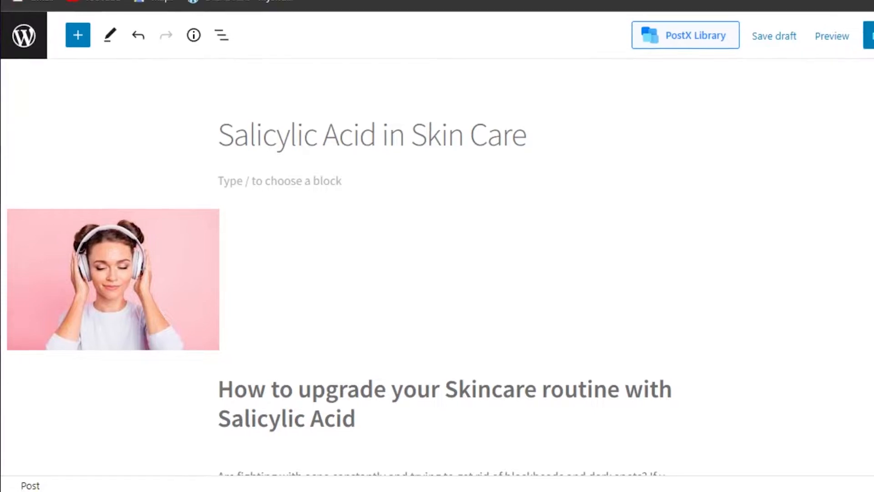
Find the Buttons block by searching the block library for "butt" and insert it below the article's closing line "Enjoy healthy skin!"
scroll(437, 273, "down", 4)
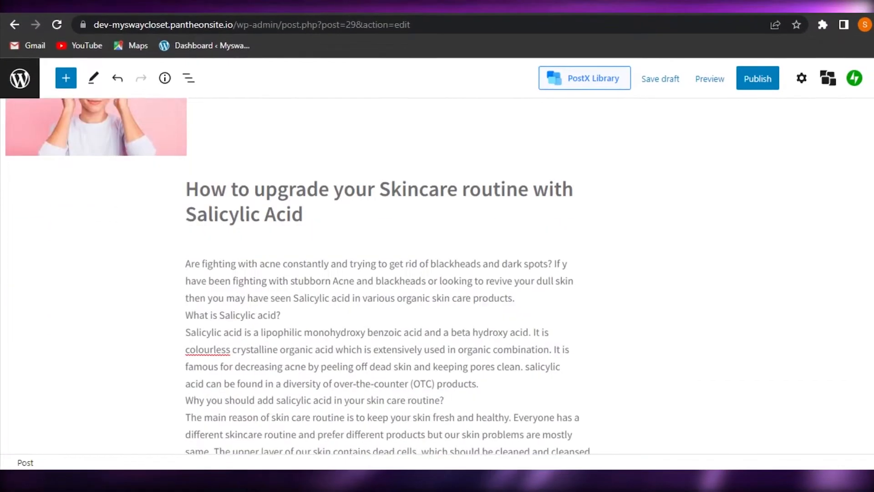
scroll(383, 273, "down", 15)
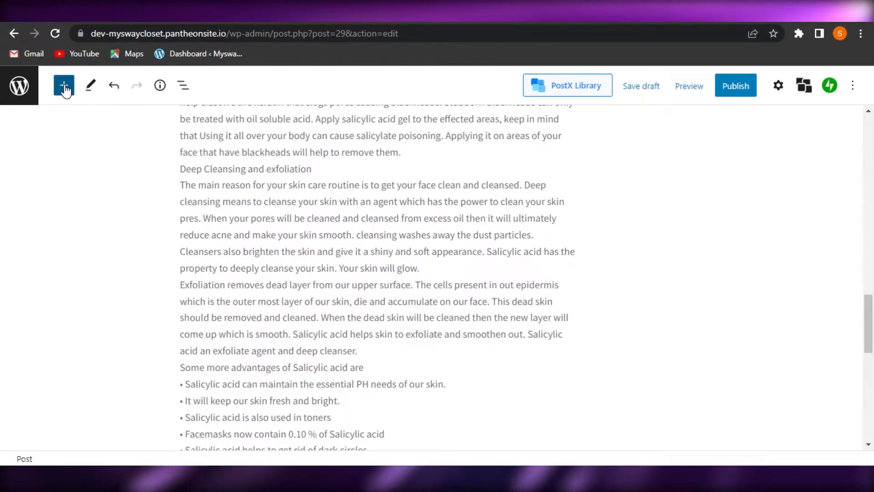
left_click(65, 89)
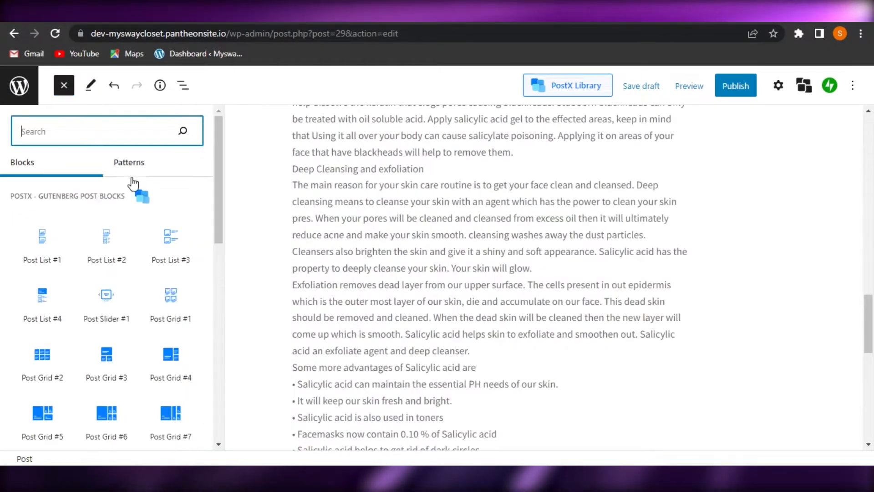
scroll(244, 203, "down", 5)
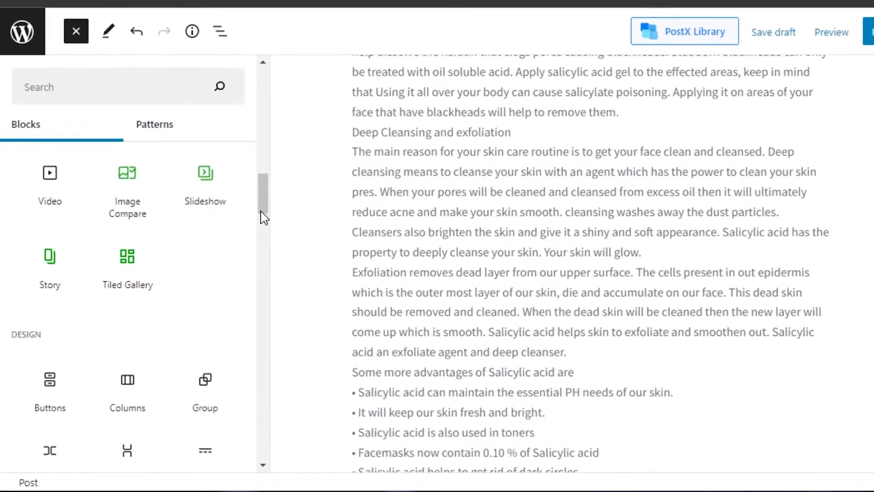
scroll(245, 253, "down", 10)
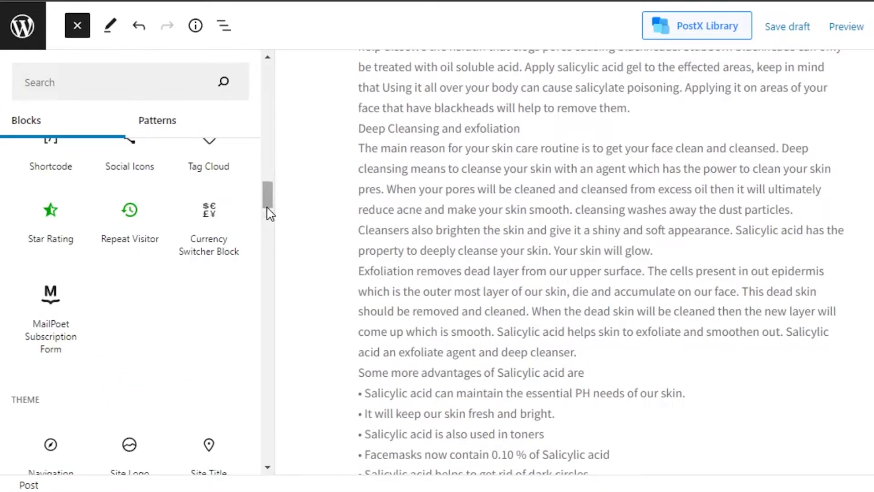
left_click_drag(267, 208, 268, 249)
left_click(117, 88)
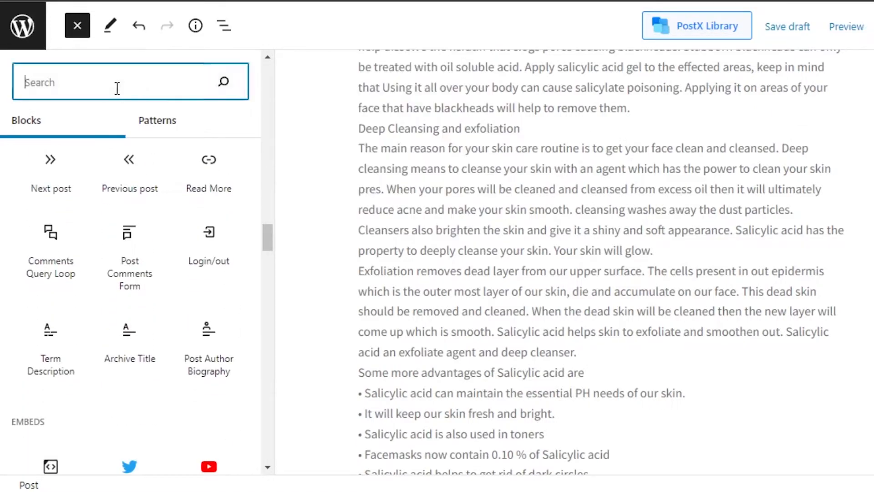
type("bu")
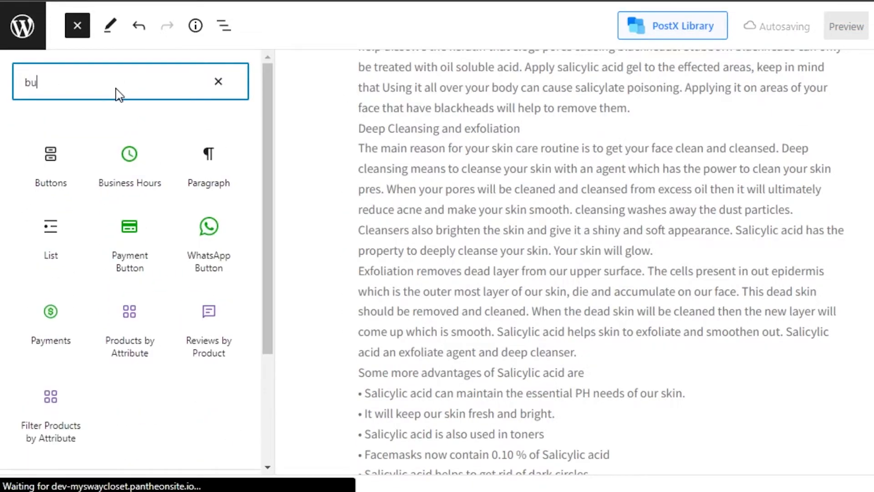
type("tt")
left_click(65, 170)
left_click_drag(65, 169, 620, 486)
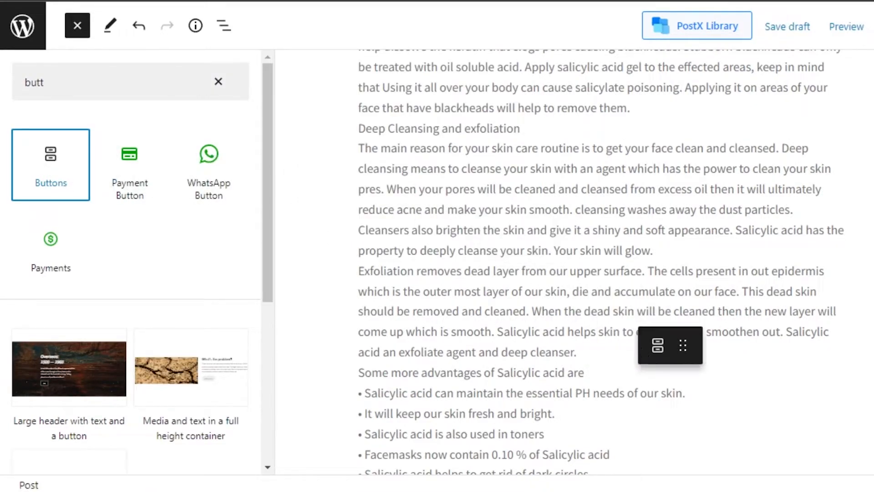
left_click_drag(700, 457, 701, 459)
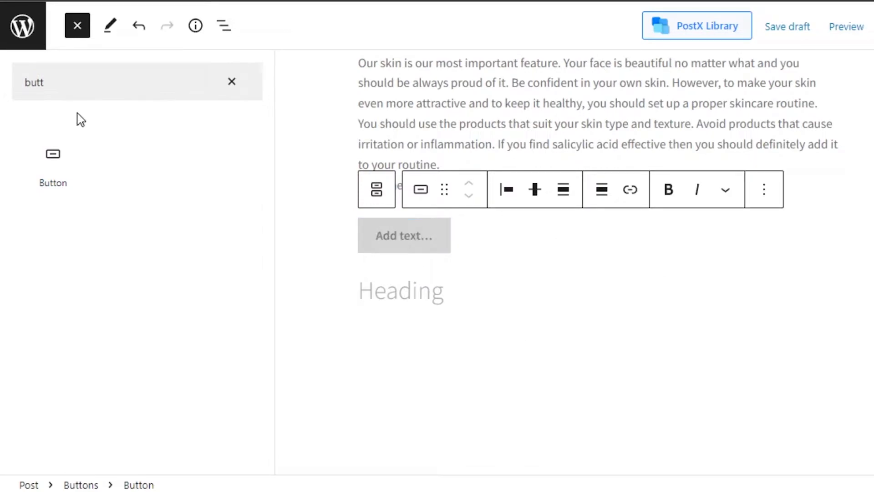
Label the new button "Click here" and set its link to open in a new tab
type("Click")
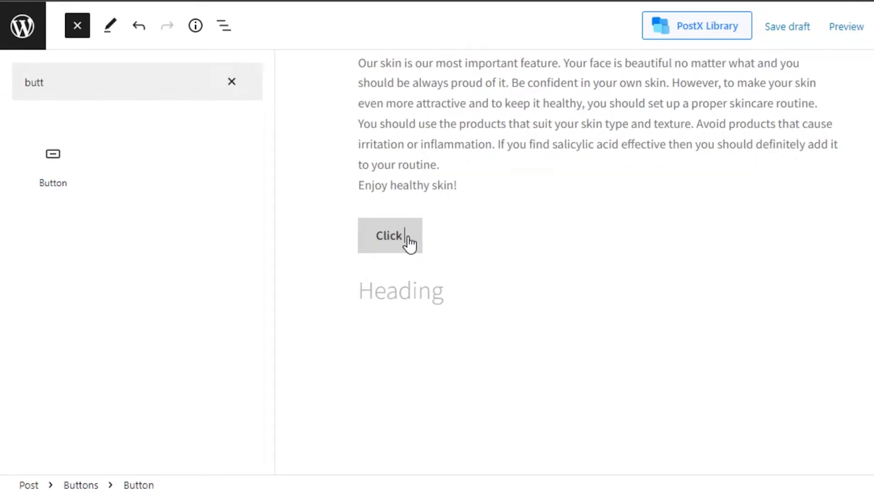
type(" here")
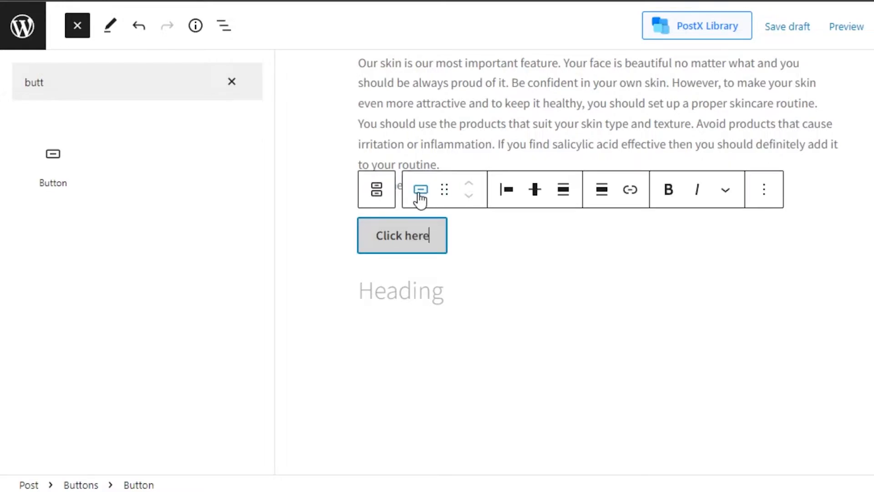
key("ctrl+k")
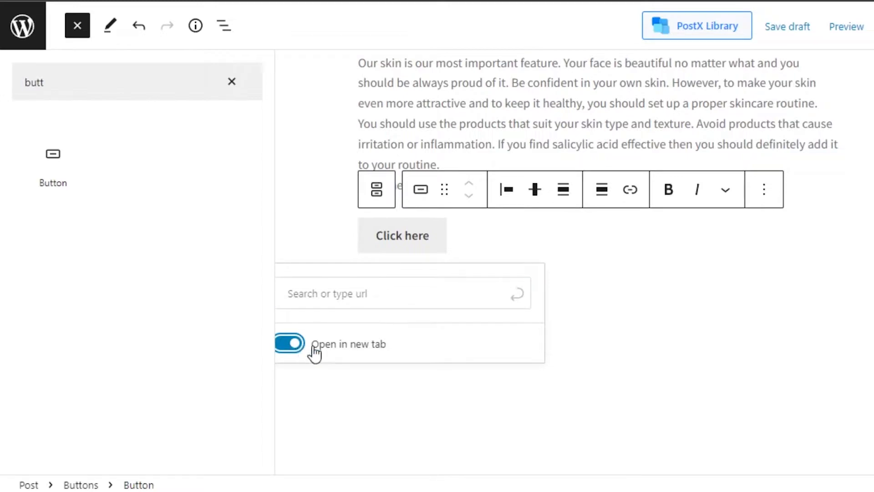
left_click(632, 279)
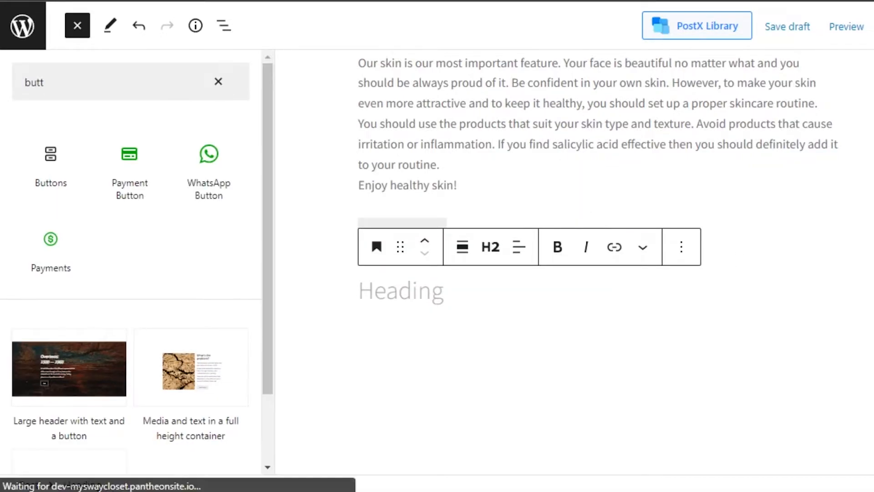
Clear the block library search and look over the available blocks
scroll(574, 261, "up", 1)
scroll(598, 262, "up", 4)
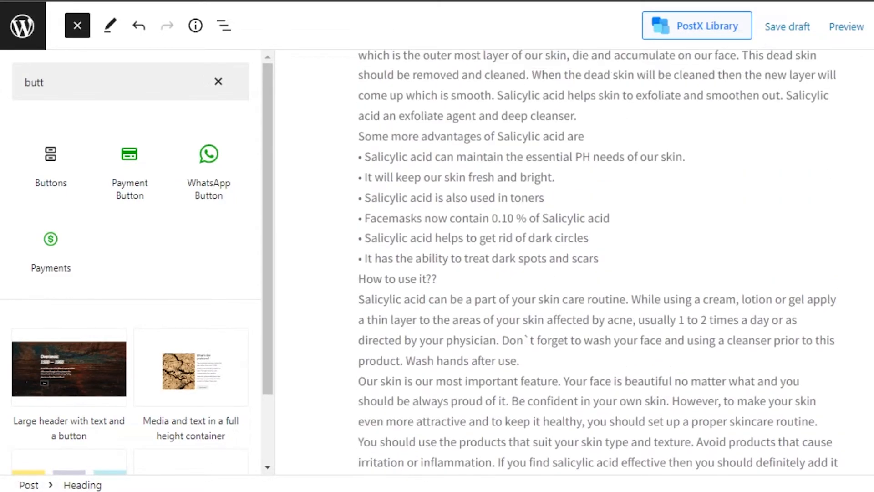
left_click_drag(269, 135, 265, 90)
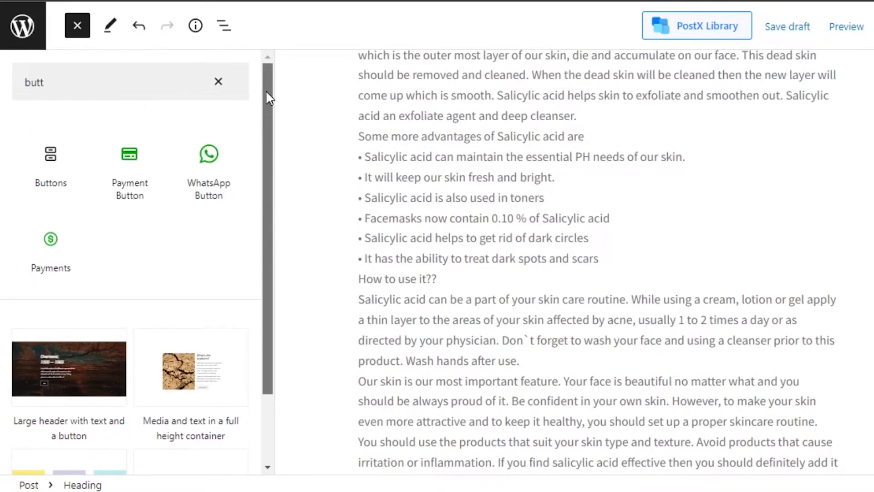
left_click(220, 81)
left_click(271, 211)
left_click(867, 150)
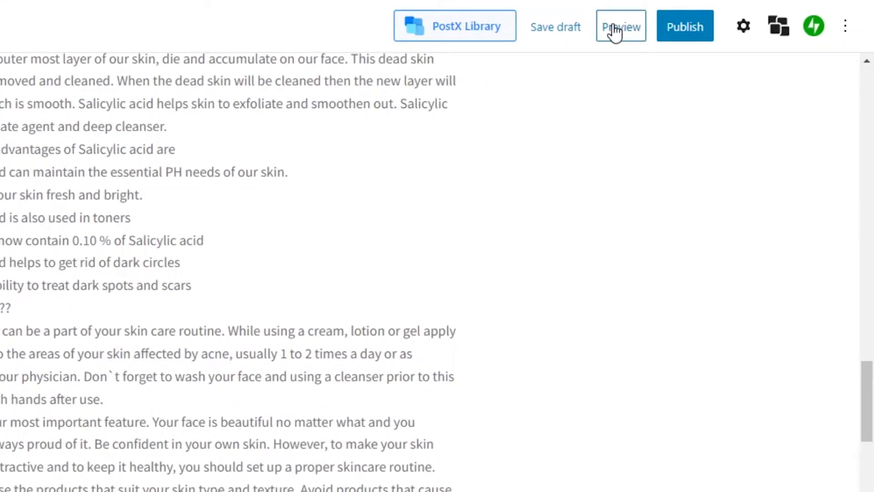
Publish the post with its visibility set to Private
left_click(696, 36)
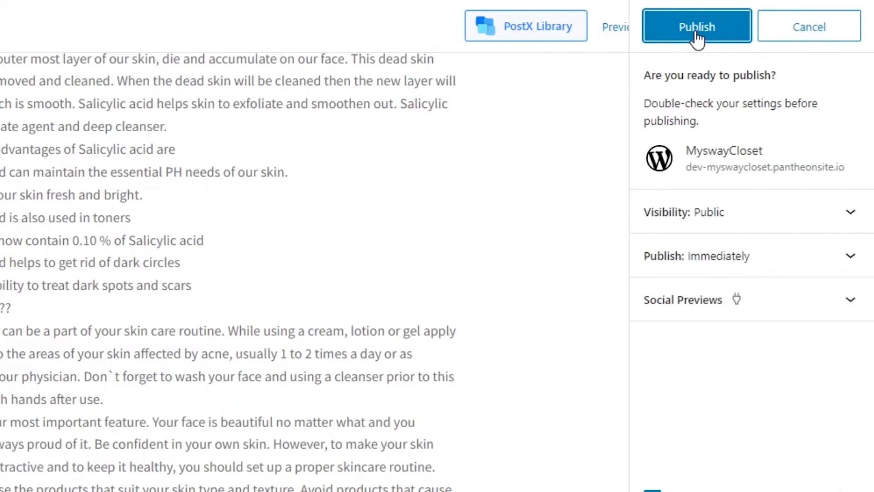
left_click(702, 217)
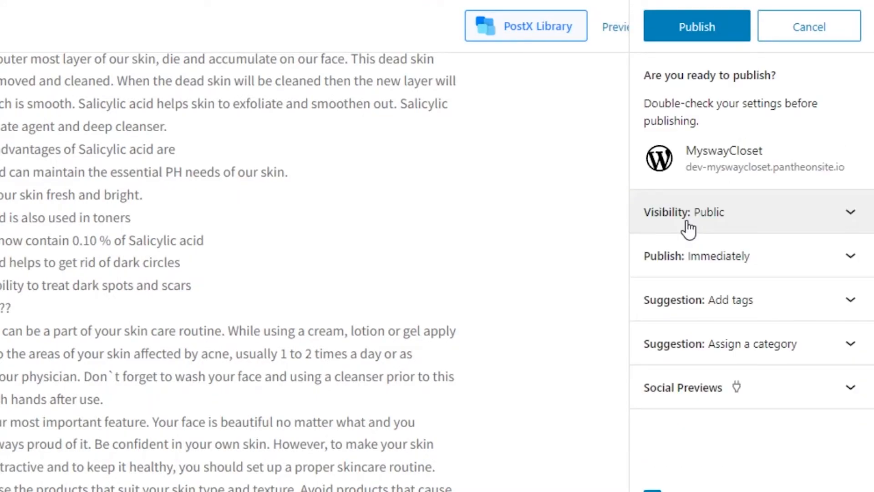
left_click(684, 227)
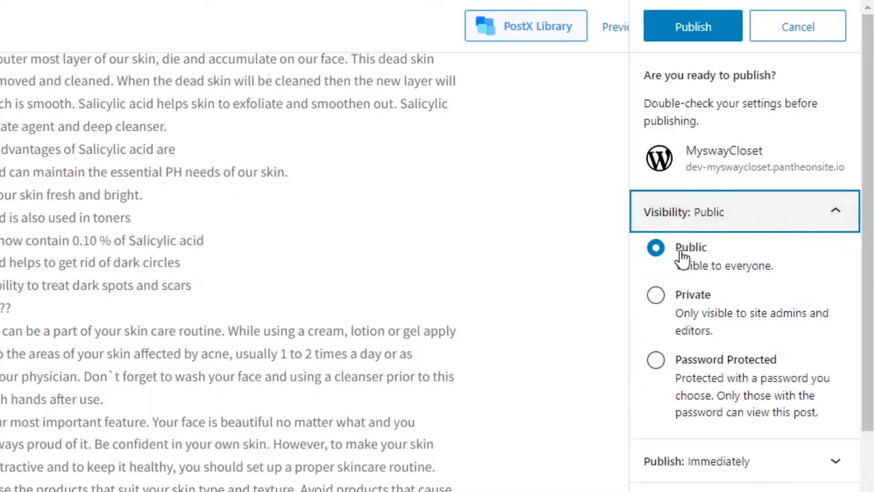
left_click(656, 295)
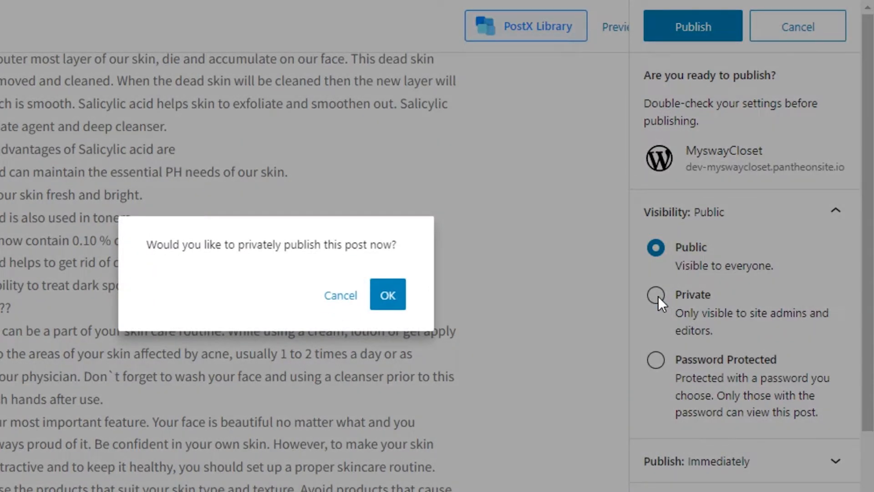
left_click(386, 298)
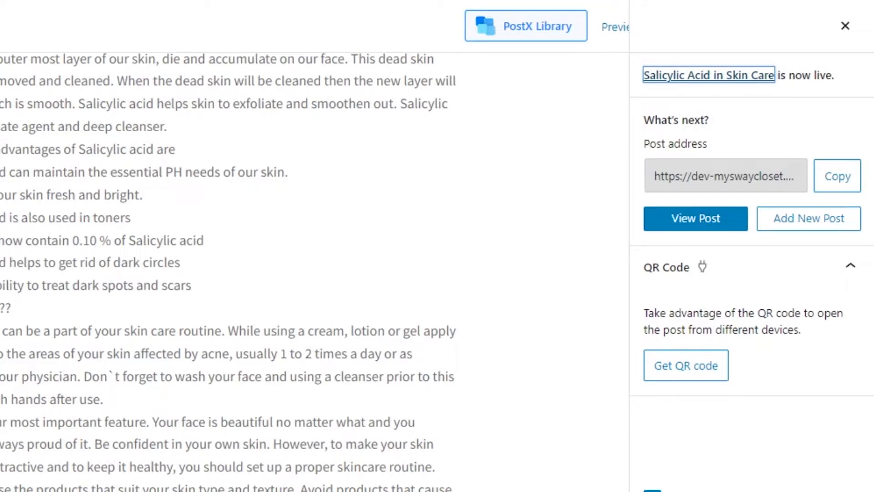
View the published post on the site and check its content, including the "Click here" button
left_click(709, 229)
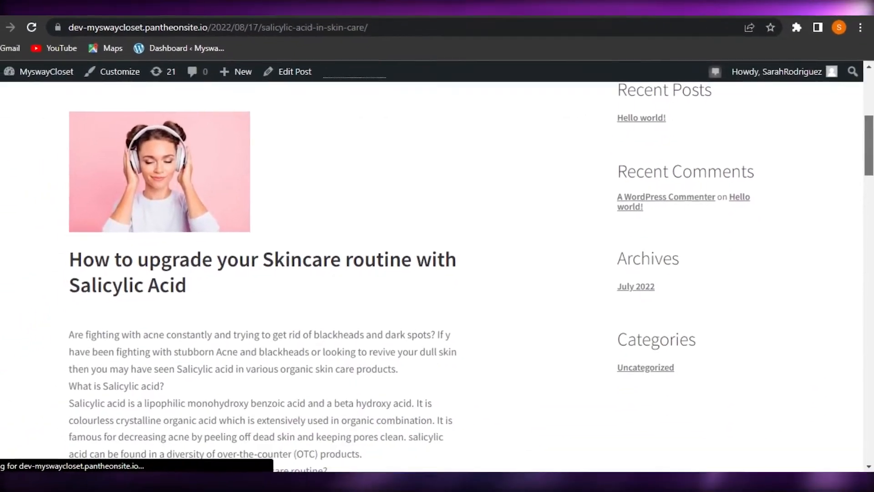
scroll(437, 273, "down", 20)
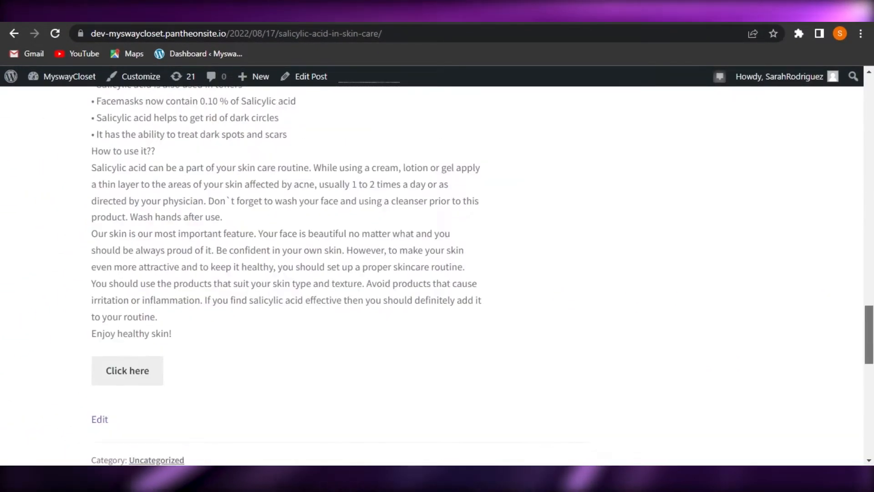
left_click(117, 376)
left_click_drag(869, 230, 870, 96)
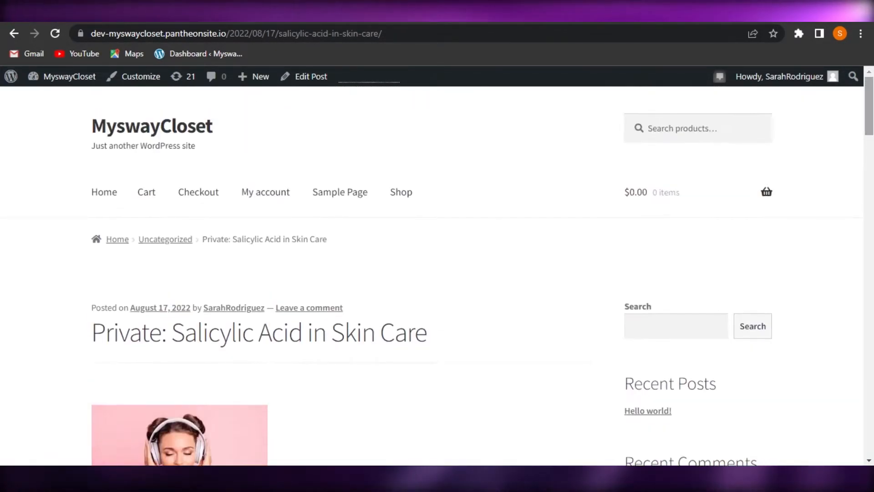
Go to the post categories in the site dashboard and fill in a new category with the name "Test" and slug "test"
left_click(65, 78)
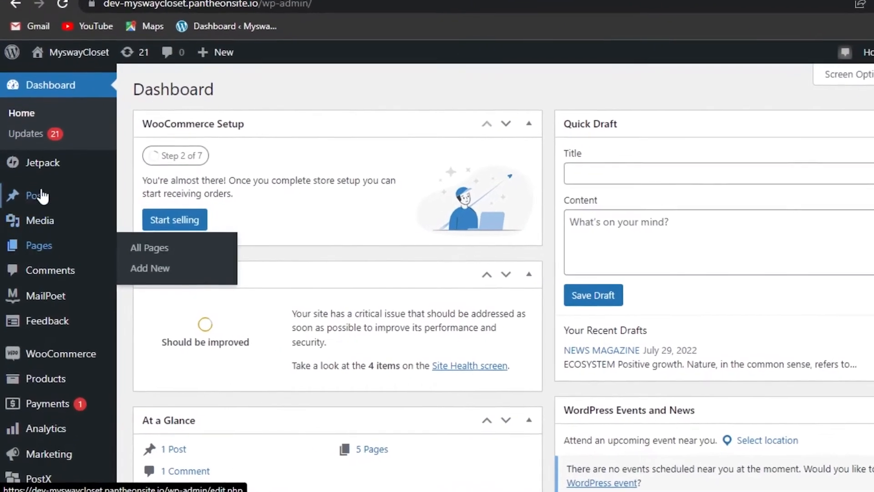
mouse_move(38, 201)
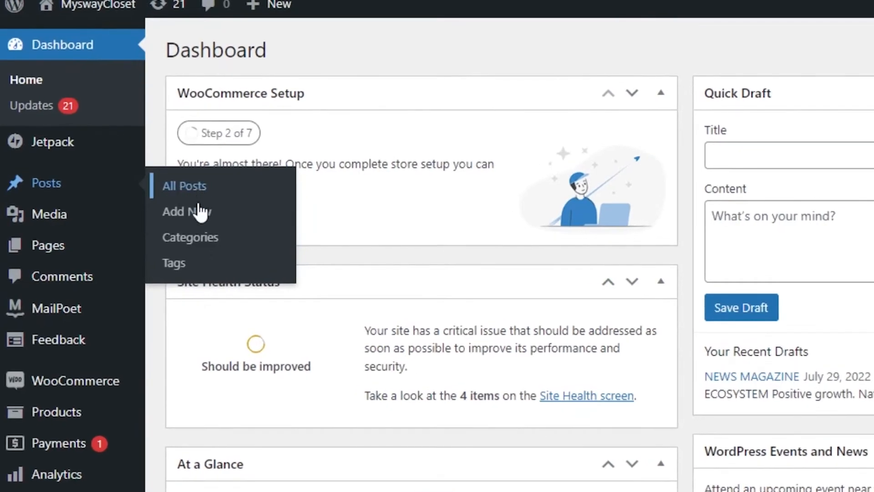
left_click(181, 243)
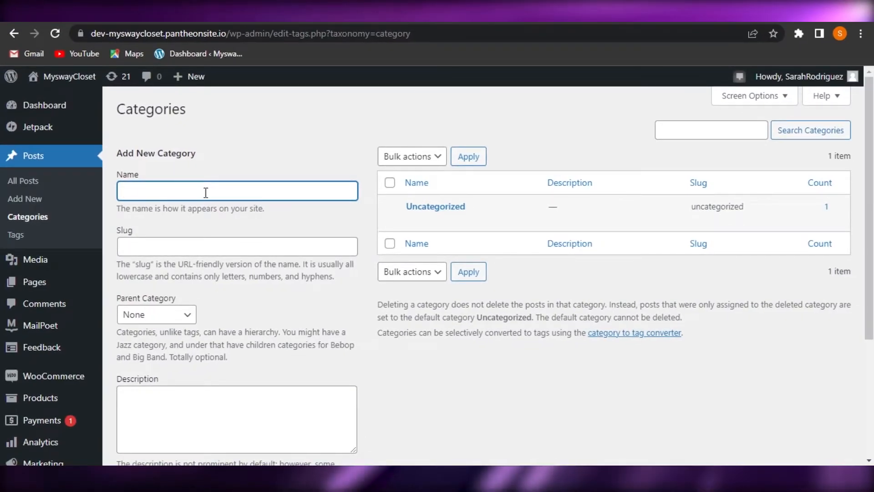
type("Test")
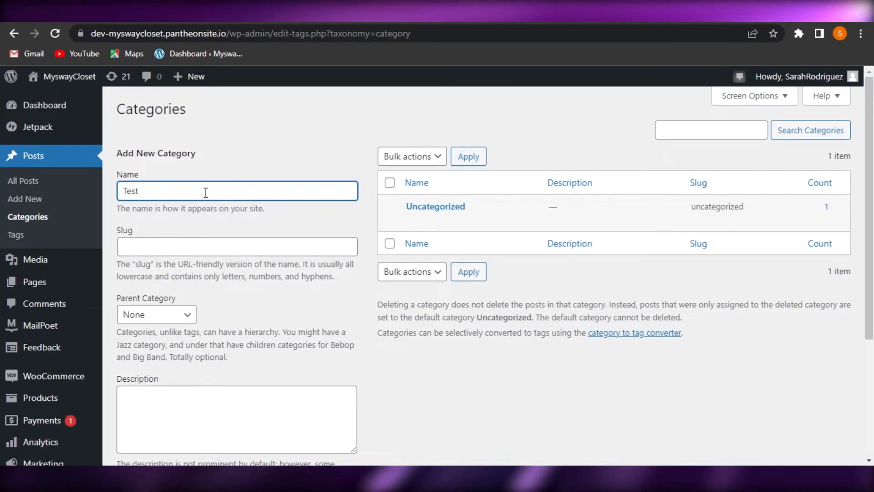
left_click(190, 251)
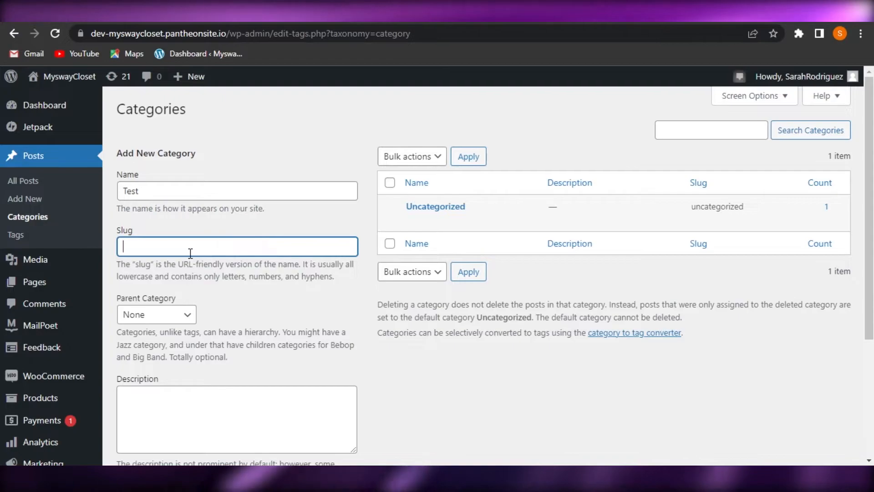
type("test")
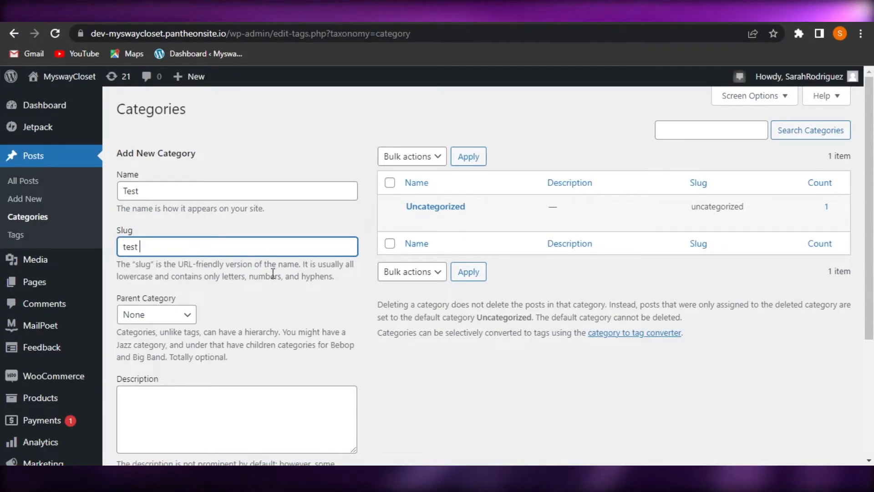
Keep None as the new category's parent and enter the description "My test posts"
left_click(185, 313)
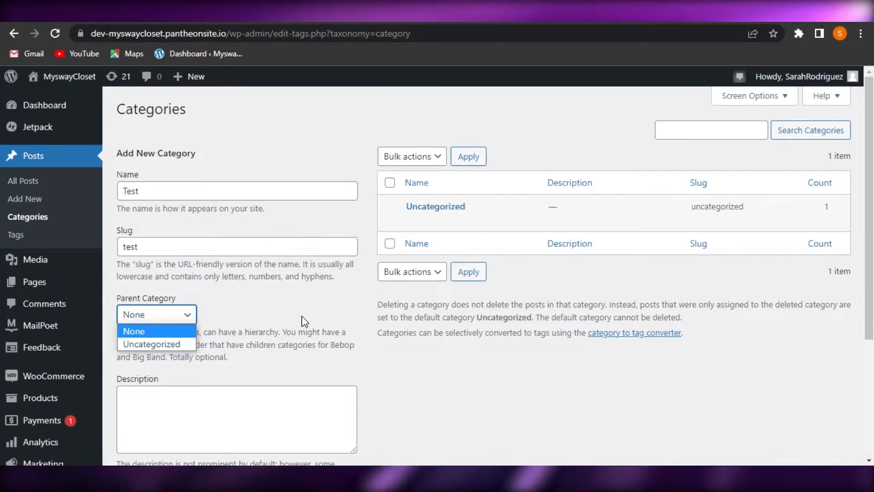
left_click(423, 301)
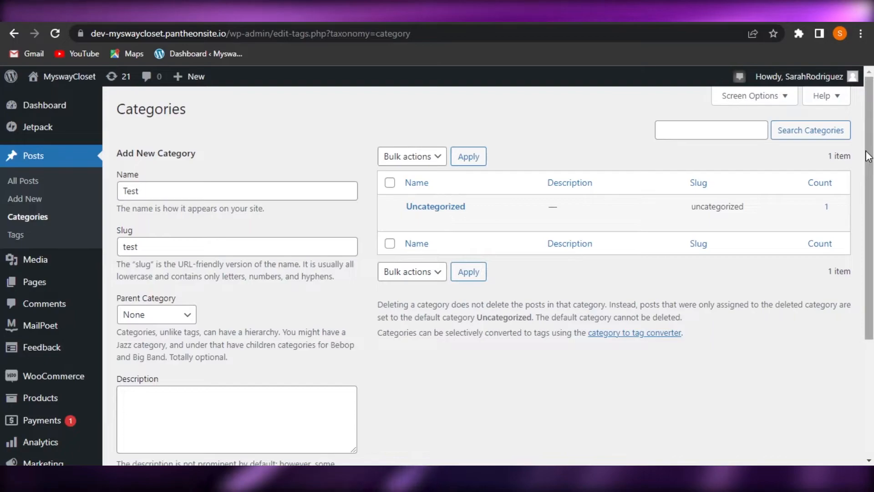
scroll(476, 269, "down", 3)
left_click(259, 263)
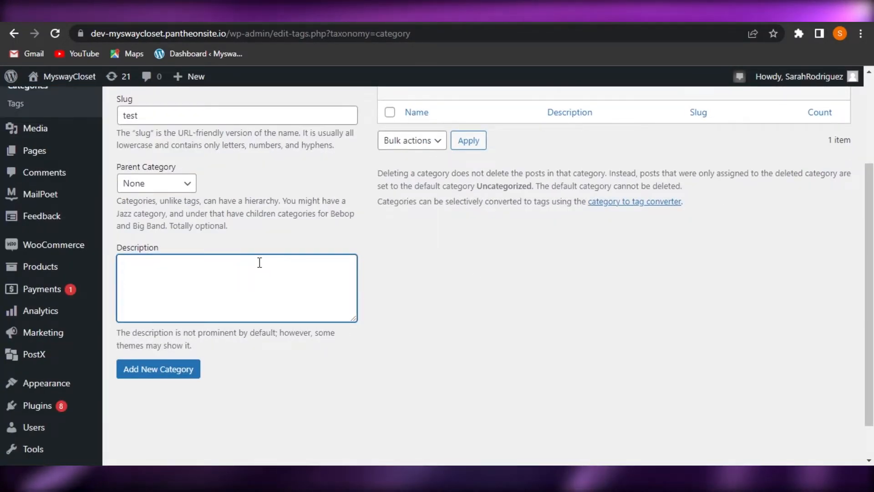
type("My test posts")
scroll(402, 214, "up", 3)
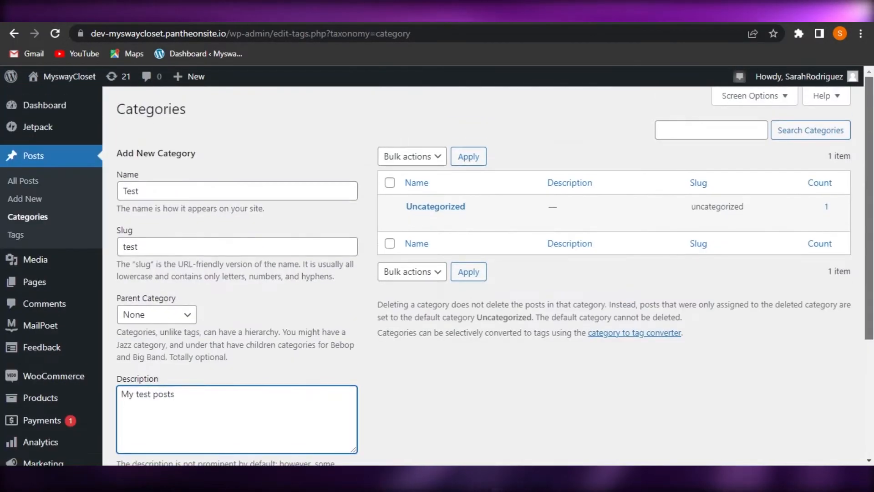
scroll(402, 214, "down", 2)
scroll(401, 214, "up", 1)
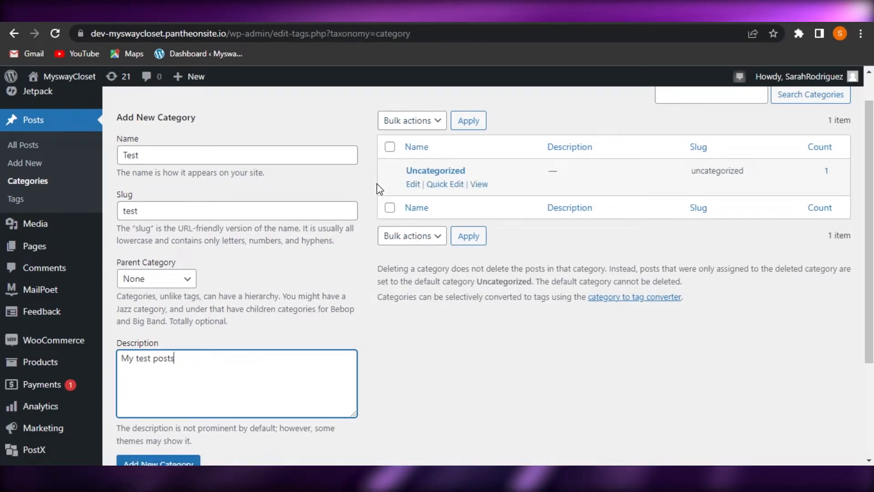
Add the filled-in Test category to the site's post categories
scroll(548, 359, "down", 2)
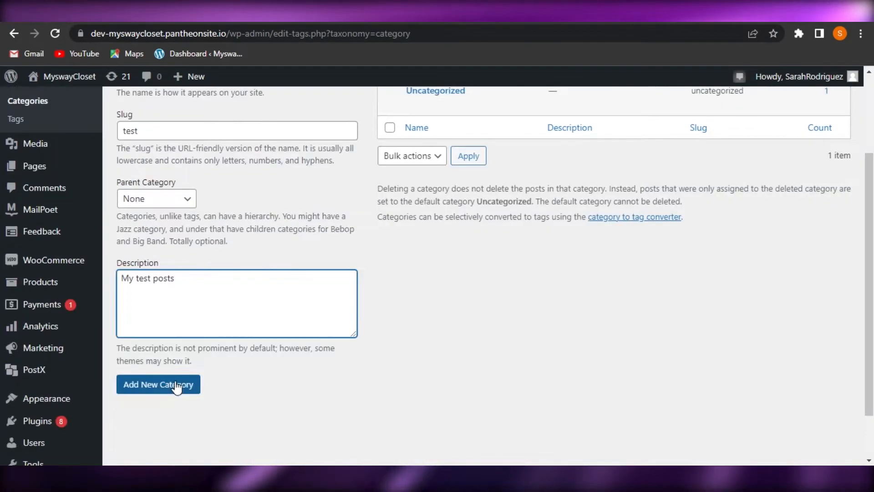
left_click(177, 385)
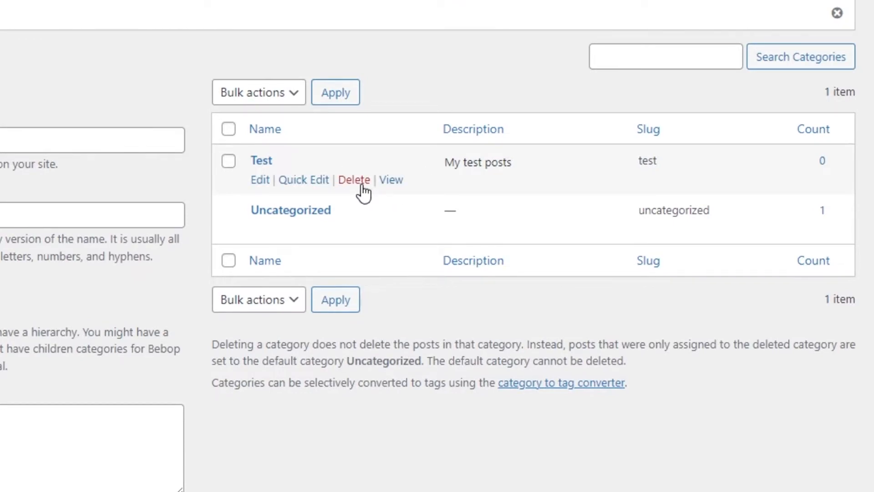
Examine the Test category's edit page and public archive page, and check the bulk actions offered for categories
left_click(262, 180)
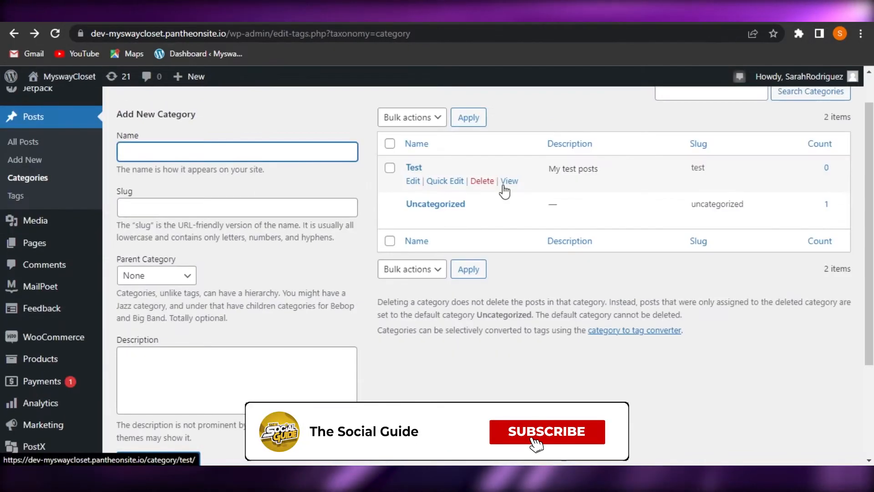
left_click(505, 182)
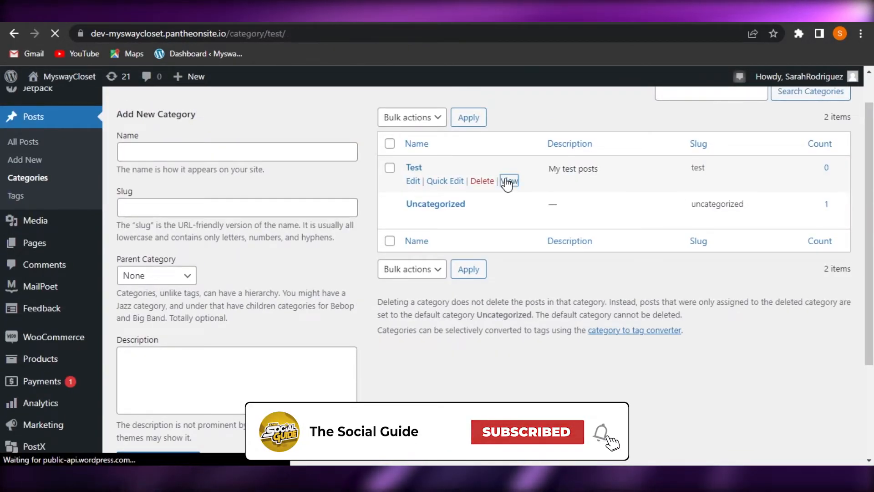
scroll(853, 299, "down", 8)
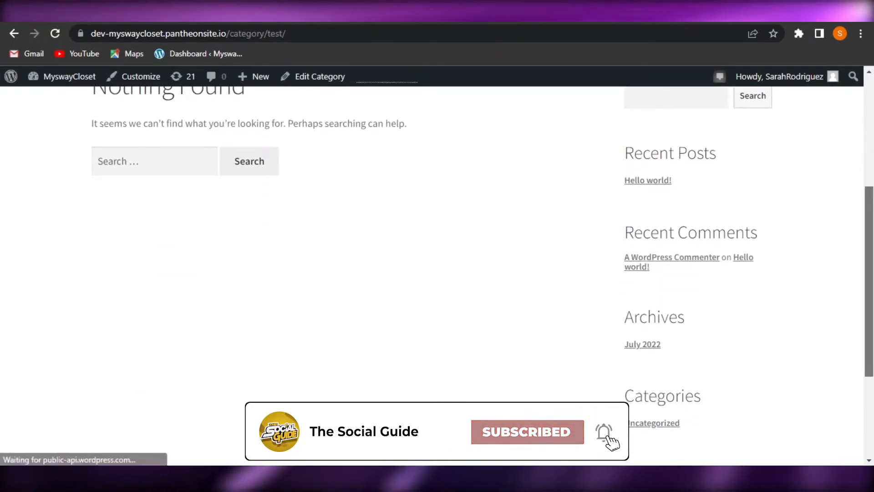
key("alt+Left")
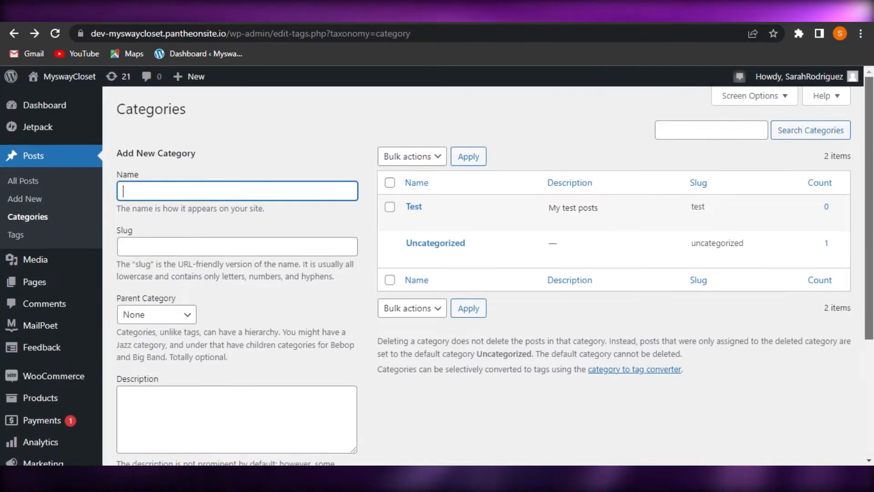
left_click(404, 315)
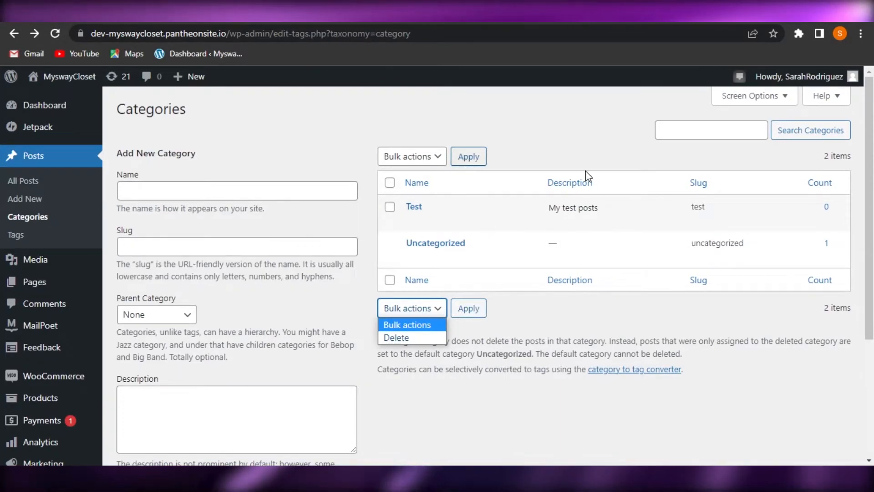
mouse_move(869, 208)
left_mouse_down()
mouse_move(869, 325)
mouse_move(869, 208)
left_mouse_up()
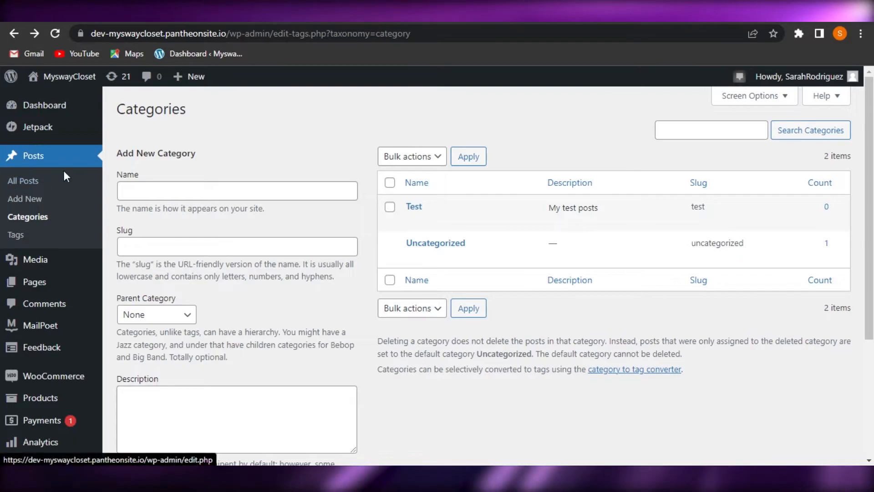
Go to the post tags and add a tag with name "new", slug "new" and description "new tag"
left_click(58, 110)
mouse_move(77, 186)
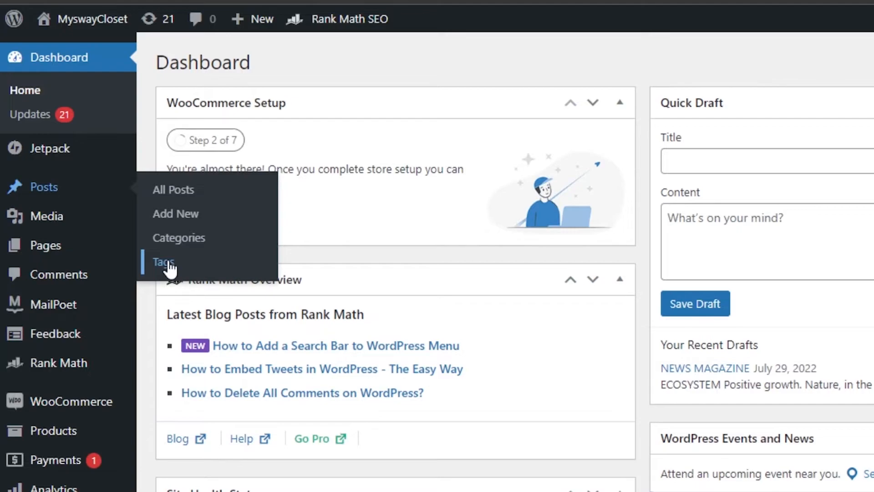
left_click(165, 263)
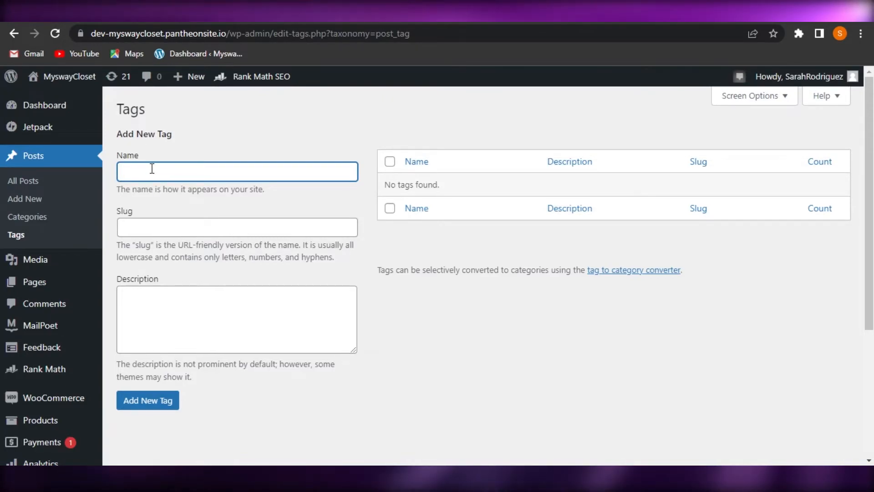
type("new")
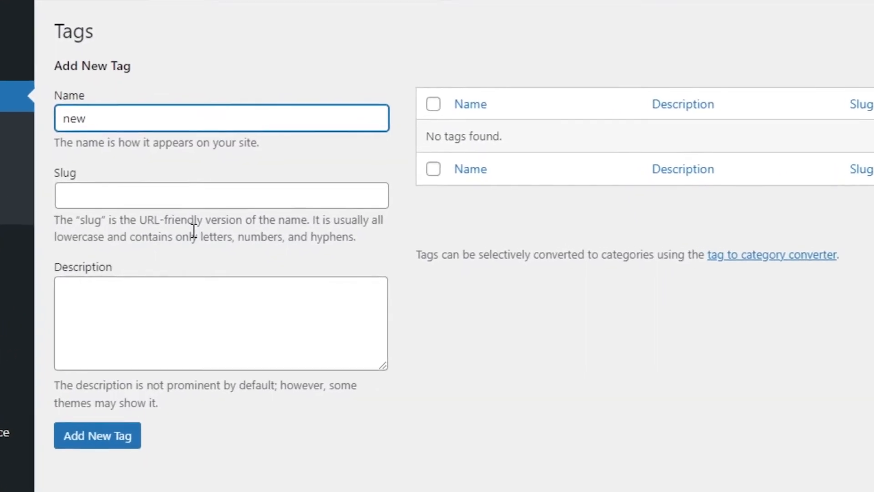
left_click(178, 197)
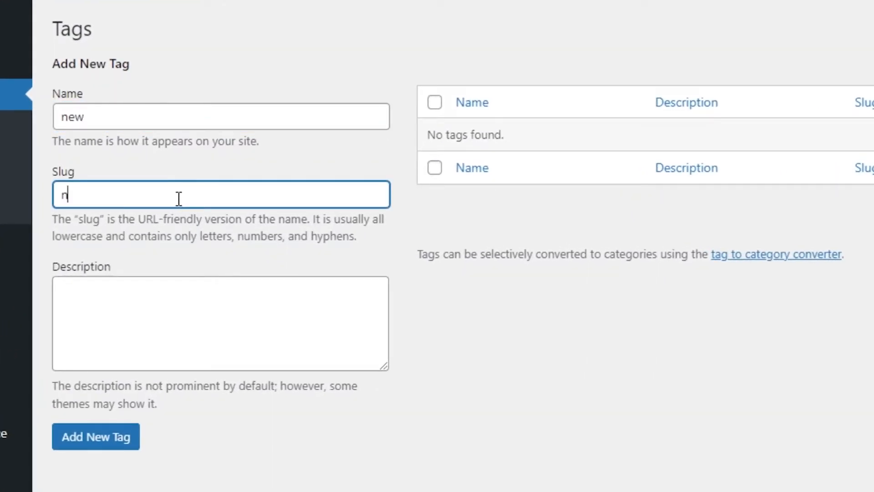
left_click(167, 305)
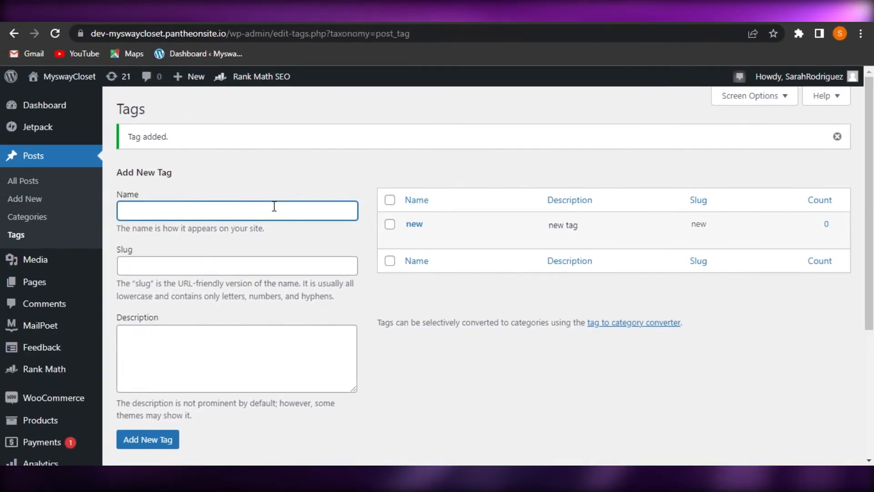
Submit a second tag with name "completed" and slug "completed", leaving its description empty
type("pleted")
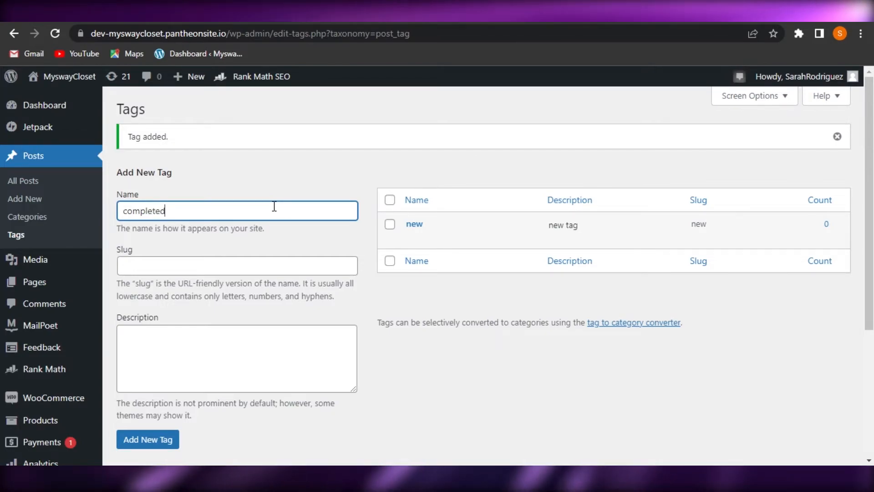
left_click(247, 273)
type("c")
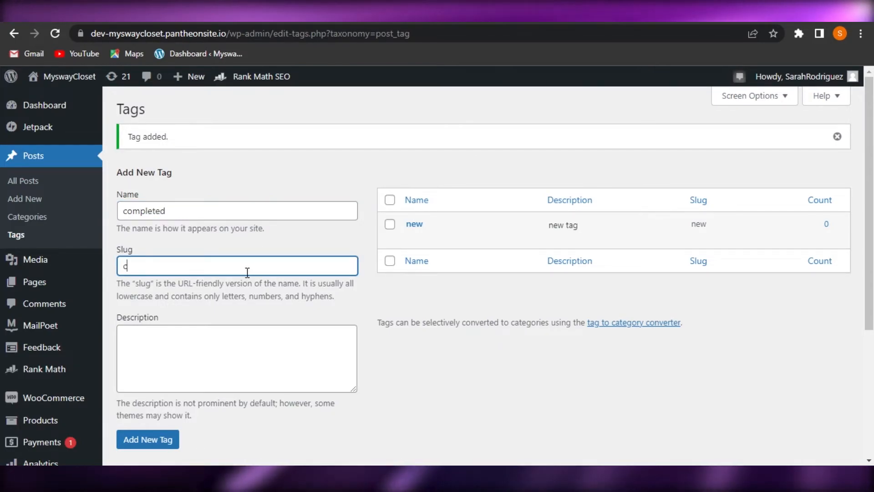
type("omplete")
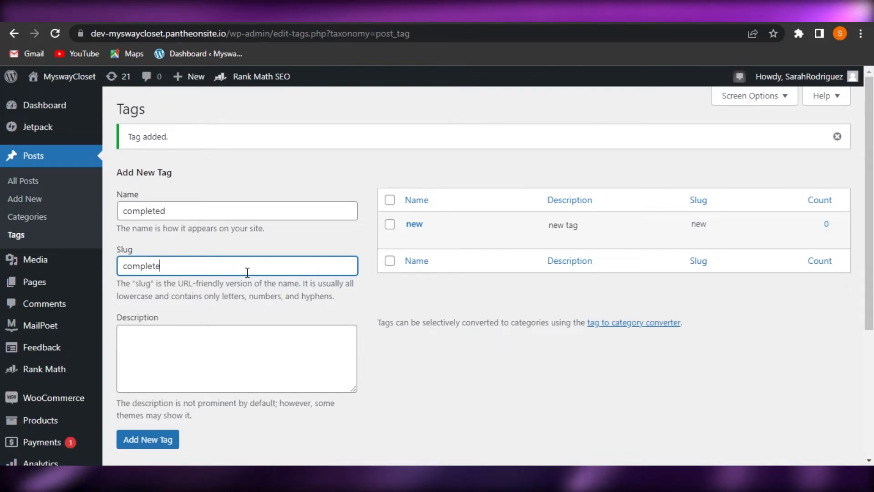
type("d")
left_click(214, 347)
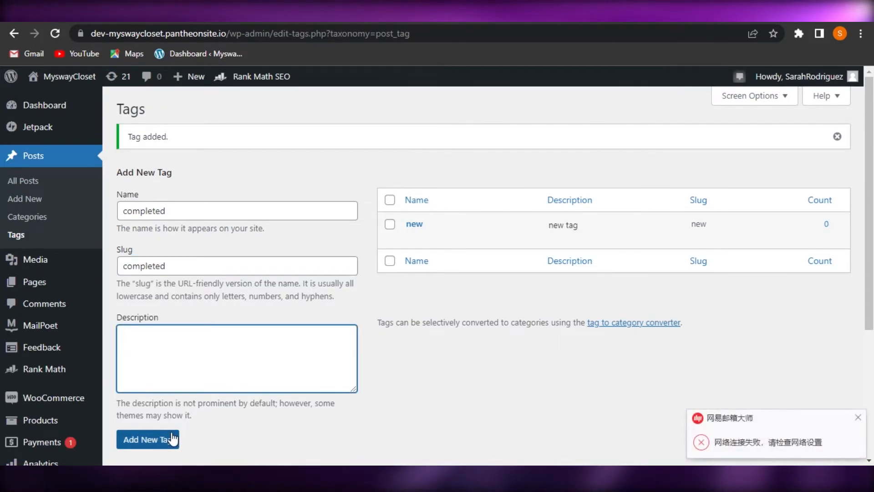
left_click(165, 449)
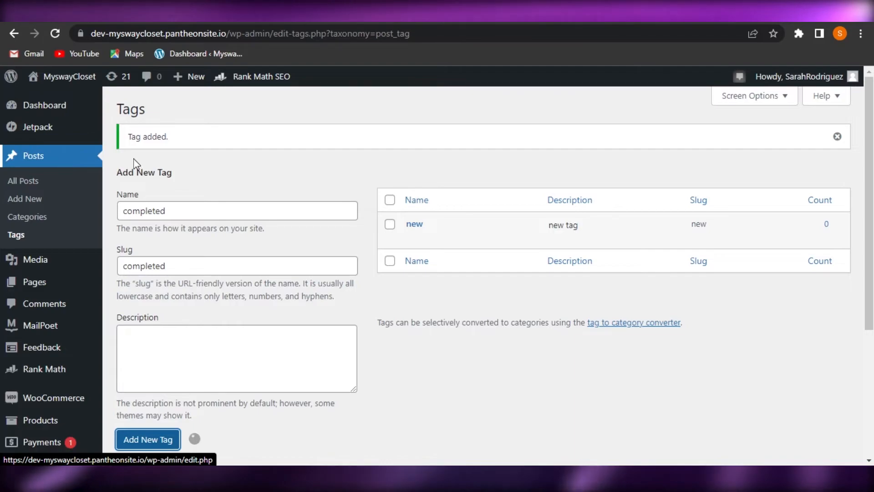
scroll(66, 165, "down", 2)
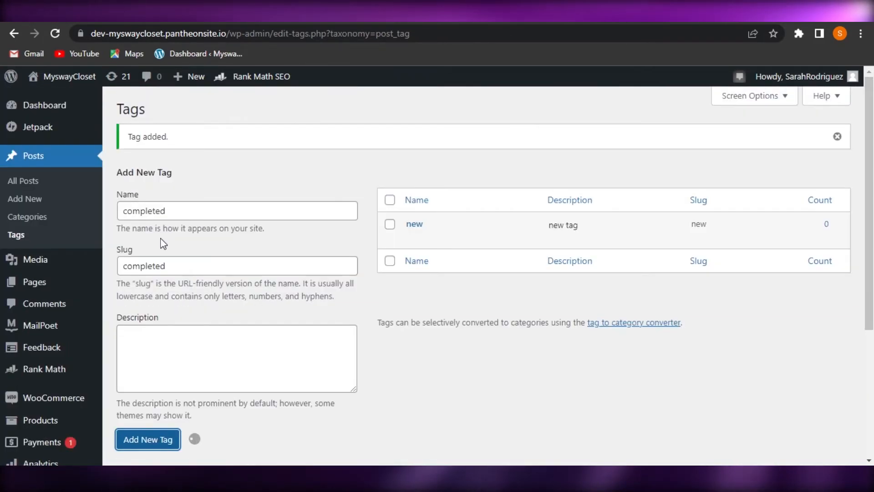
mouse_move(41, 256)
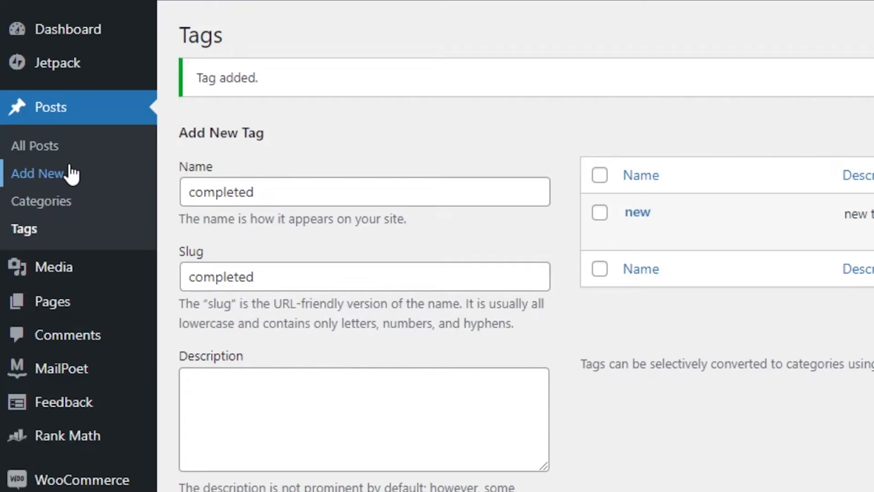
mouse_move(67, 29)
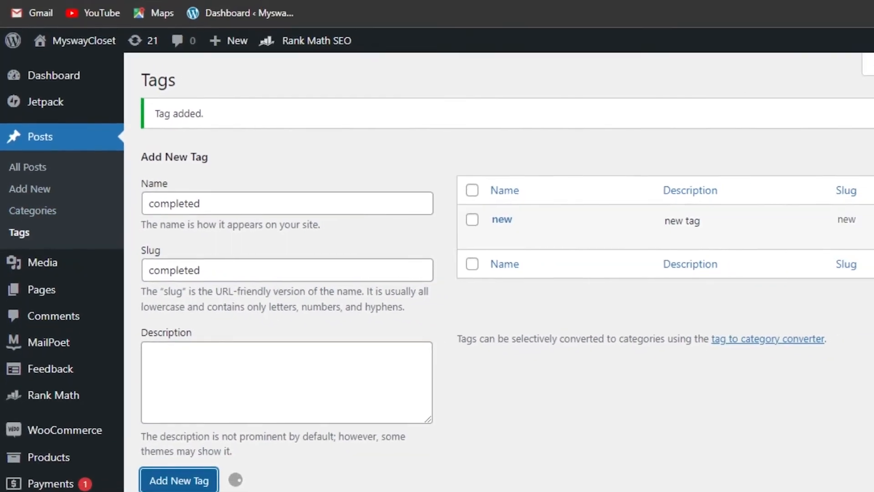
scroll(482, 273, "down", 5)
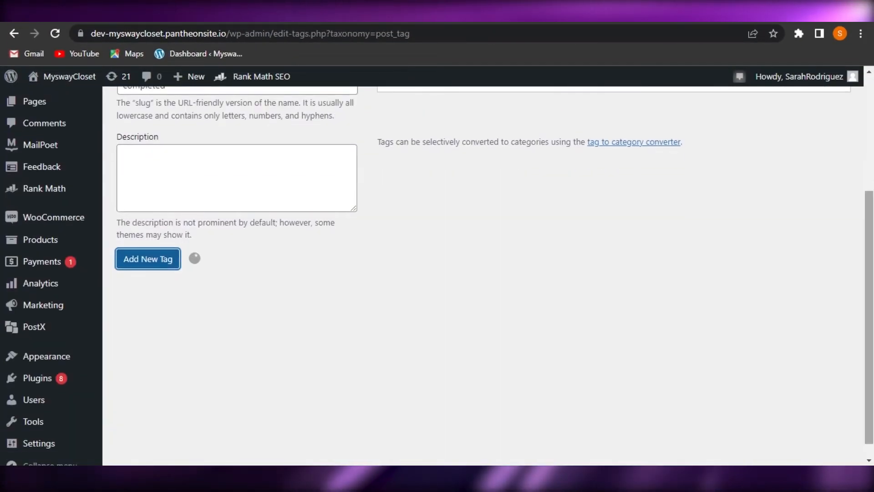
scroll(482, 273, "up", 5)
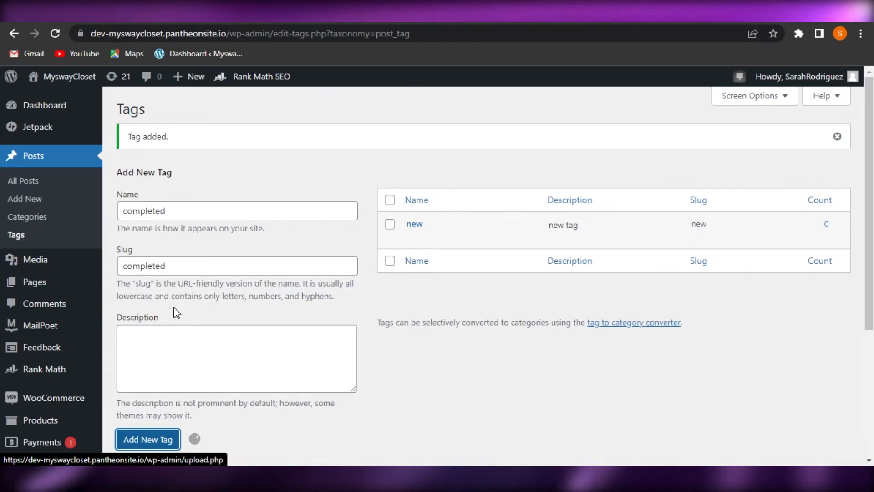
scroll(702, 316, "down", 4)
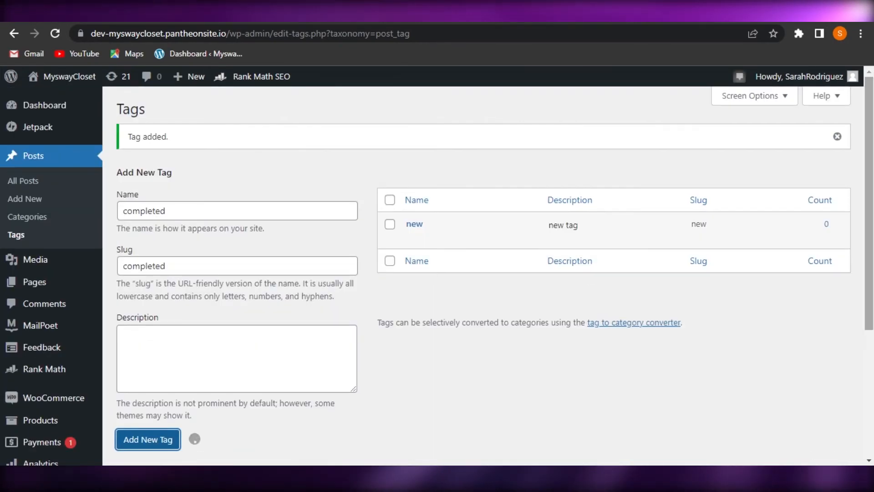
Return to the post categories page
left_click(27, 216)
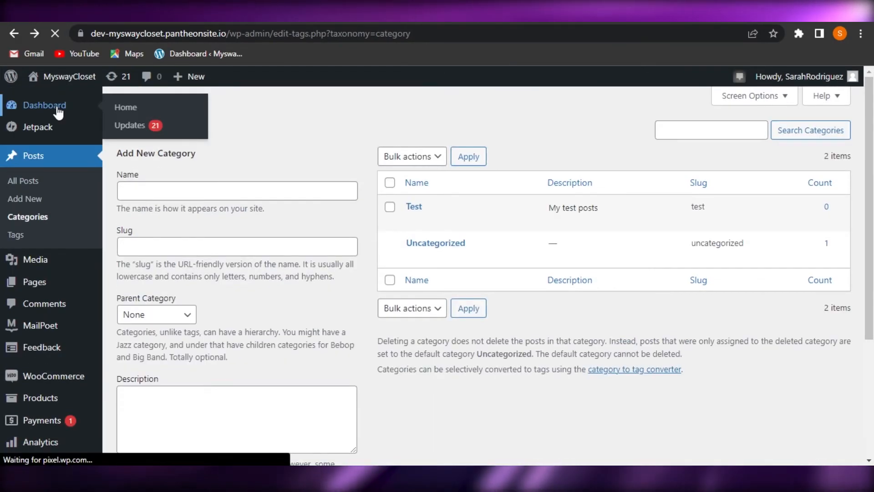